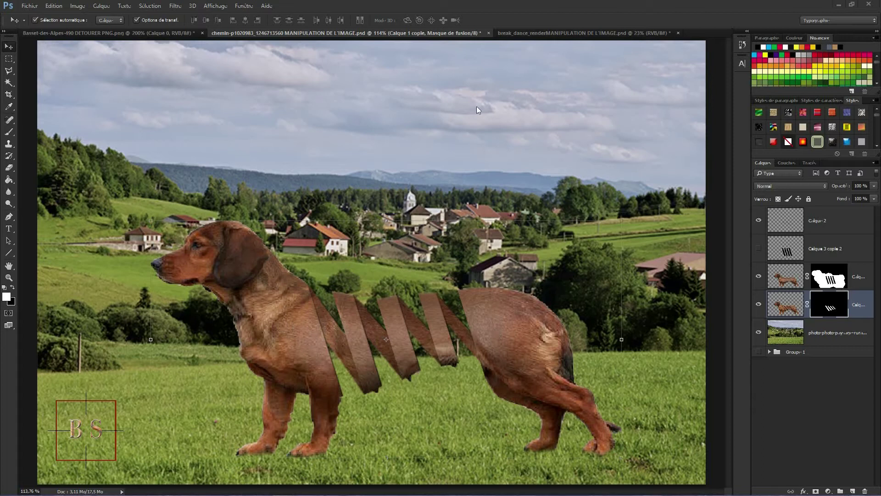
- View the break_dance_render example, then return to the chemin-p1020983 landscape document
{"action": "left_click", "coordinate": [578, 32]}
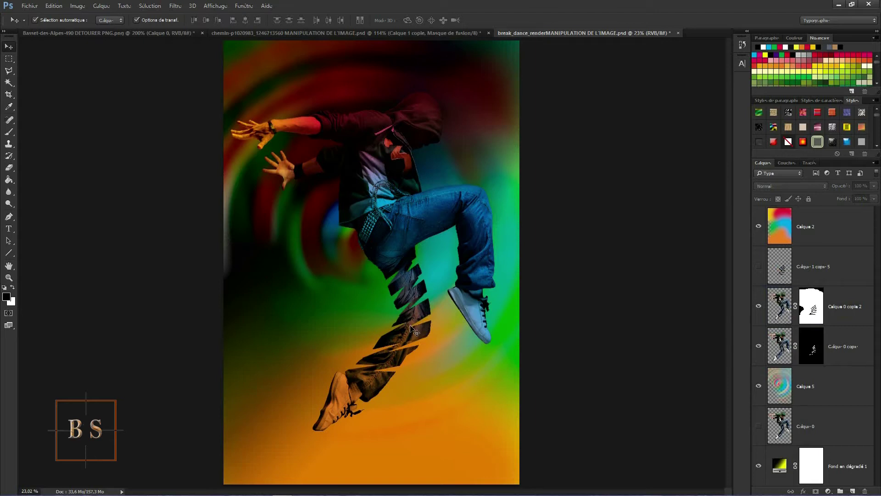
{"action": "left_click", "coordinate": [378, 33]}
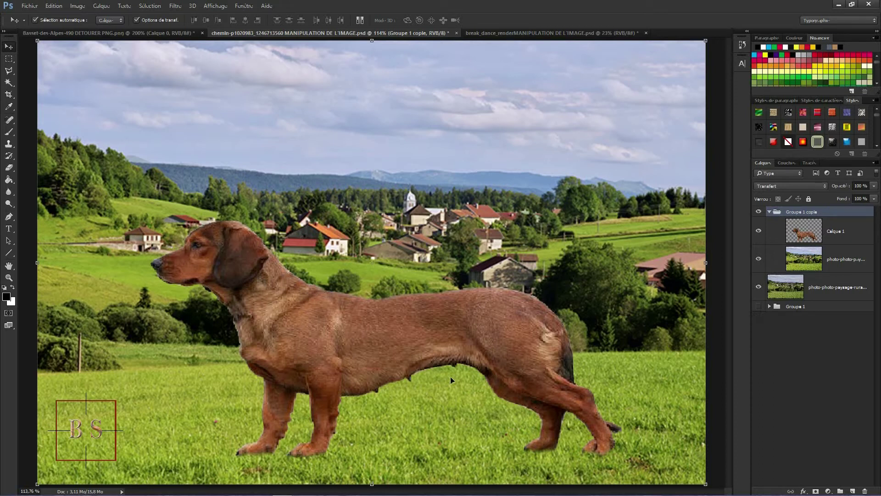
- Glance at the Basset-des-Alpes cut-out dog, then make Calque 1 active in the landscape
{"action": "left_click", "coordinate": [138, 33]}
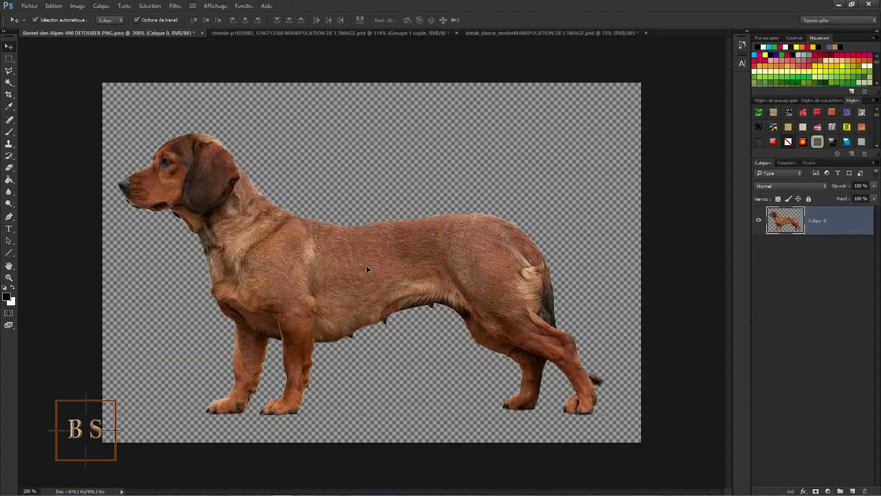
{"action": "left_click", "coordinate": [408, 32]}
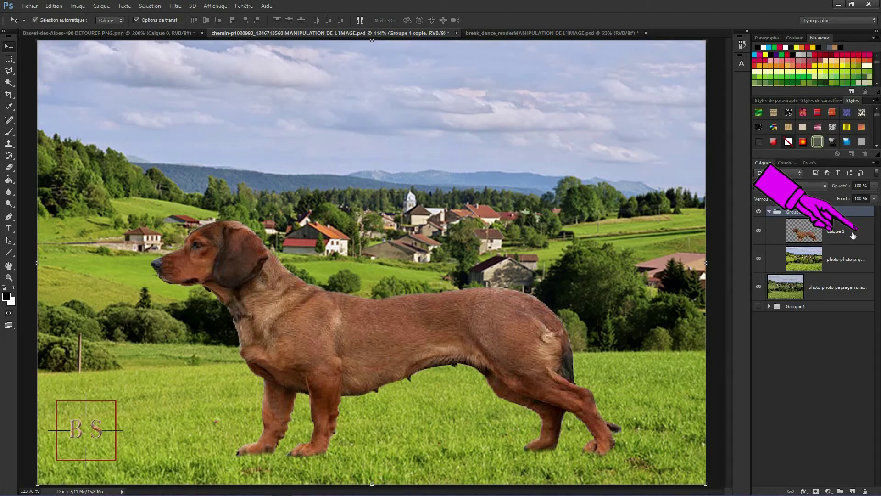
{"action": "left_click", "coordinate": [853, 235]}
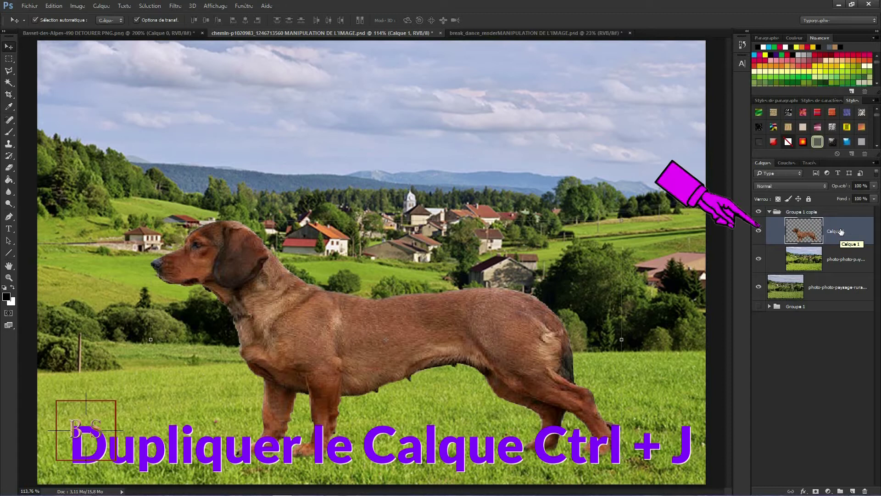
- Duplicate Calque 1, add an empty Calque 2 on top, and hide the original Calque 1
{"action": "key", "text": "ctrl+j"}
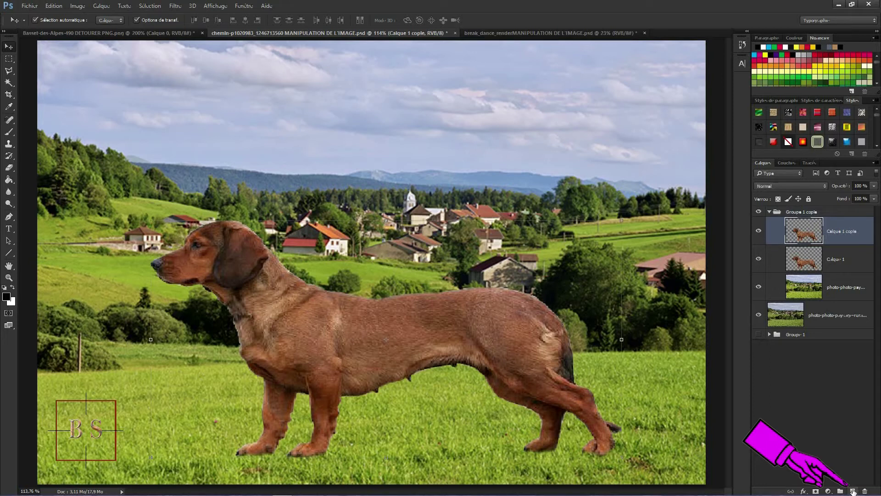
{"action": "left_click", "coordinate": [853, 491]}
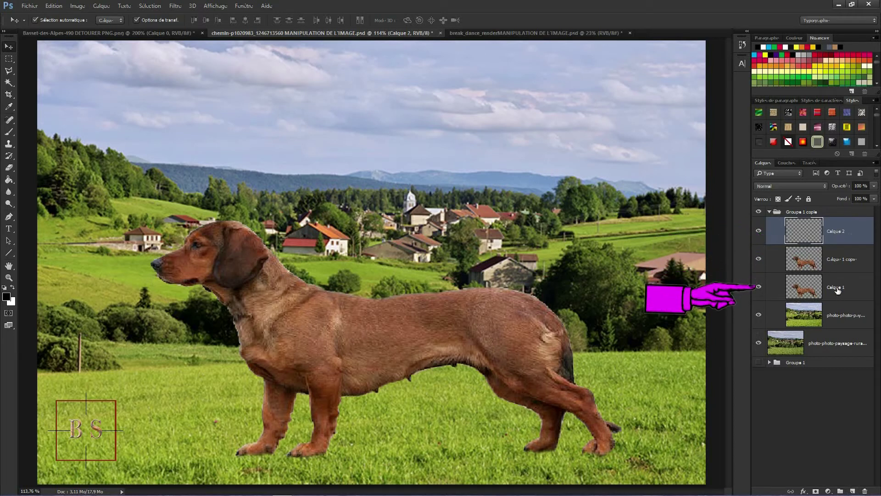
{"action": "left_click", "coordinate": [758, 287]}
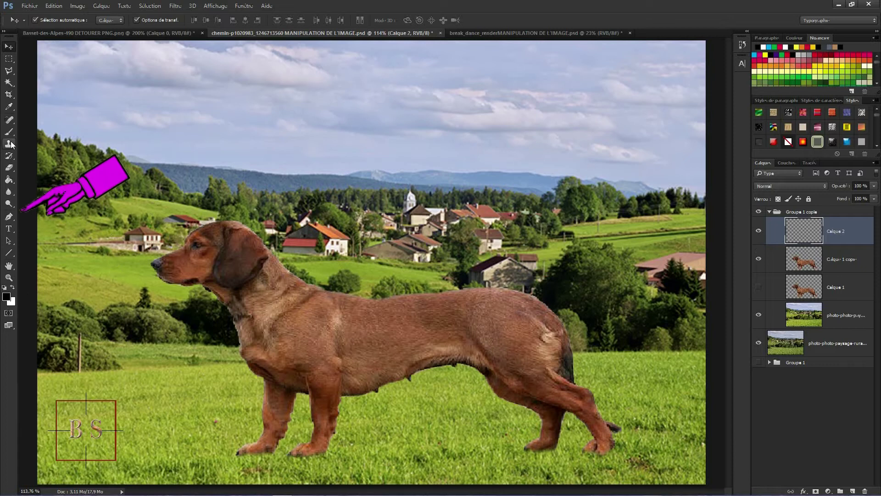
- Draw a tall thin rectangular selection, about 1.45 × 13.55 cm, across the dog's mid-body
{"action": "left_click", "coordinate": [8, 59]}
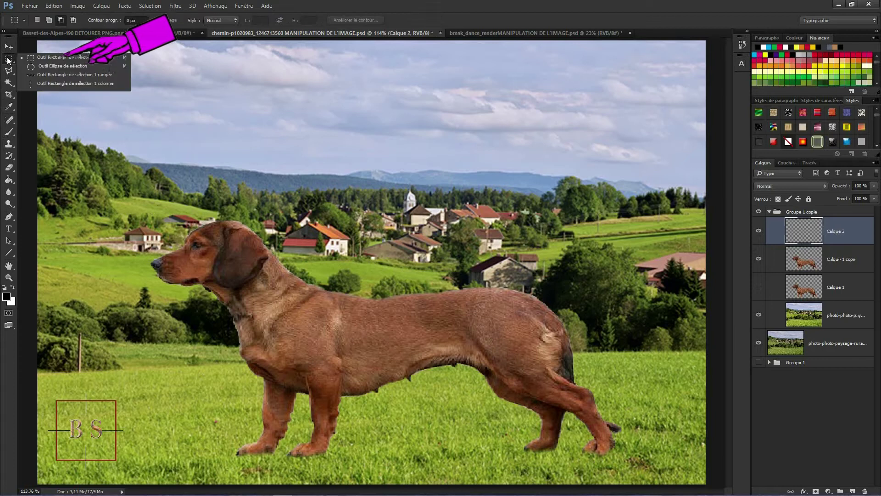
{"action": "left_click", "coordinate": [43, 56]}
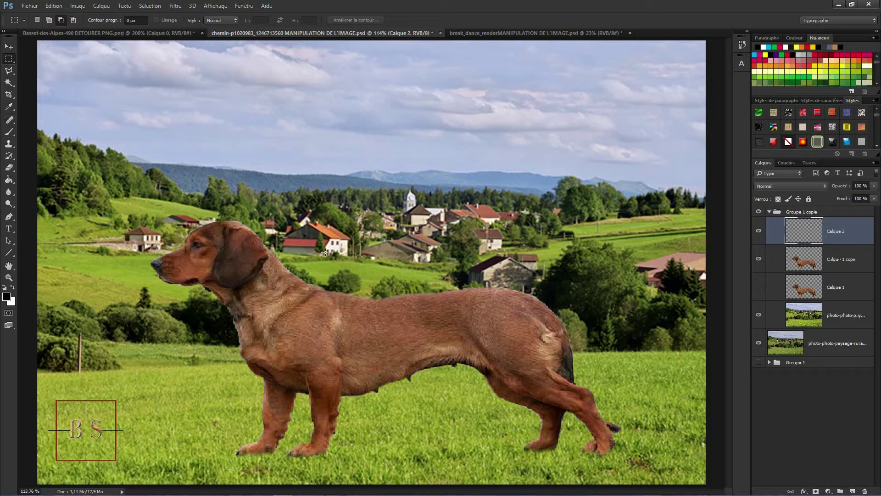
{"action": "mouse_move", "coordinate": [326, 252]}
{"action": "left_mouse_down"}
{"action": "mouse_move", "coordinate": [352, 428]}
{"action": "mouse_move", "coordinate": [448, 454]}
{"action": "mouse_move", "coordinate": [346, 452]}
{"action": "left_mouse_up"}
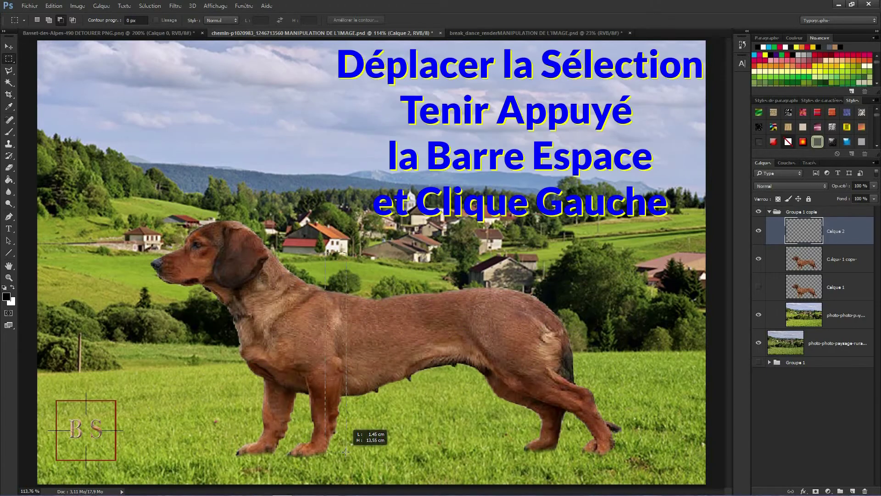
{"action": "mouse_move", "coordinate": [345, 452]}
{"action": "left_mouse_down"}
{"action": "mouse_move", "coordinate": [410, 399]}
{"action": "mouse_move", "coordinate": [372, 444]}
{"action": "left_mouse_up"}
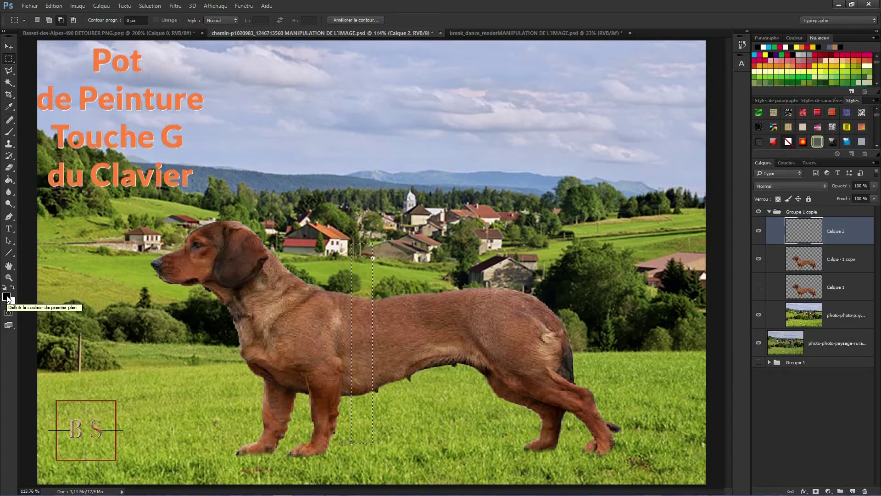
- Fill the narrow rectangular selection on Calque 2 with solid black
{"action": "key", "text": "g"}
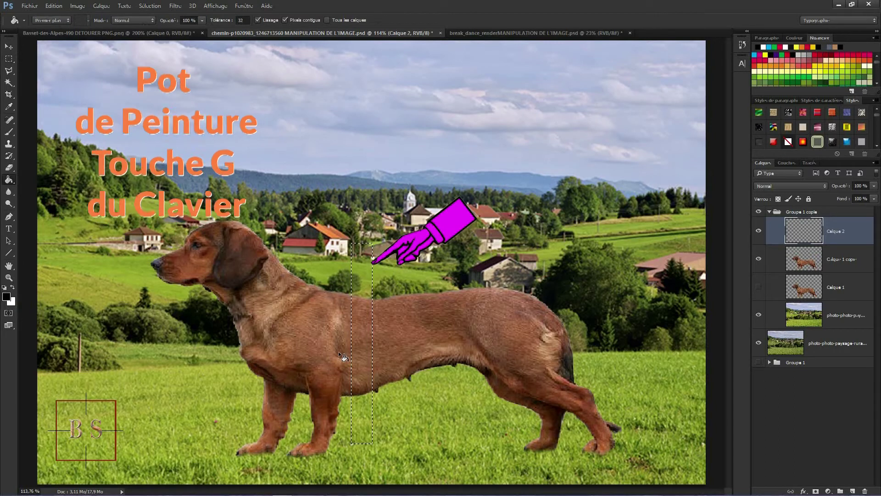
{"action": "left_click", "coordinate": [362, 336]}
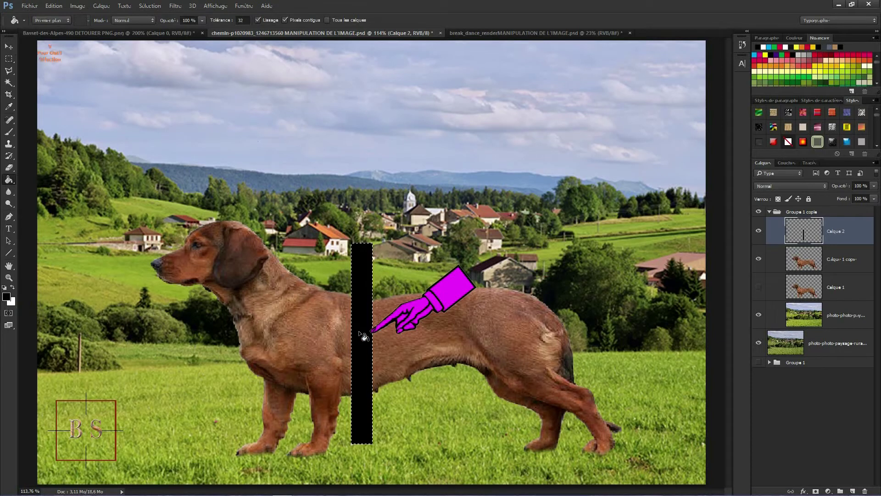
{"action": "key", "text": "v"}
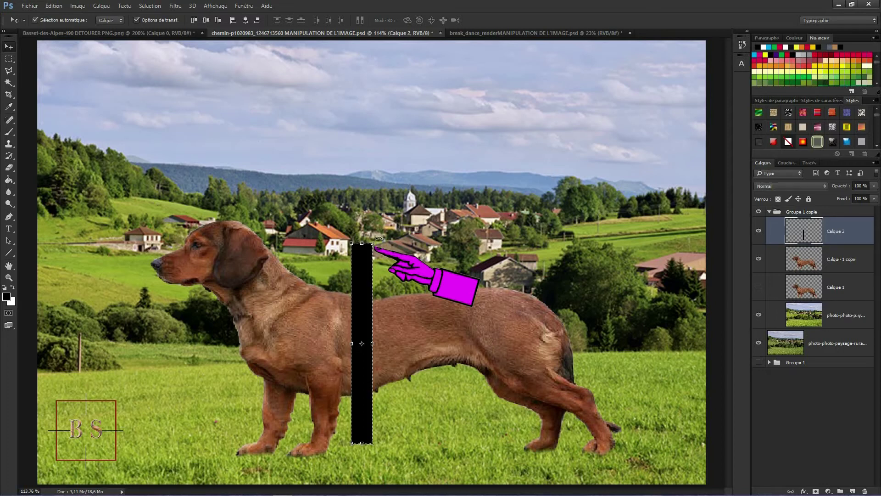
- Rotate the black bar about 13° into a slant and shift it slightly left
{"action": "key", "text": "ctrl+t"}
{"action": "left_click_drag", "start_coordinate": [378, 237], "coordinate": [351, 231]}
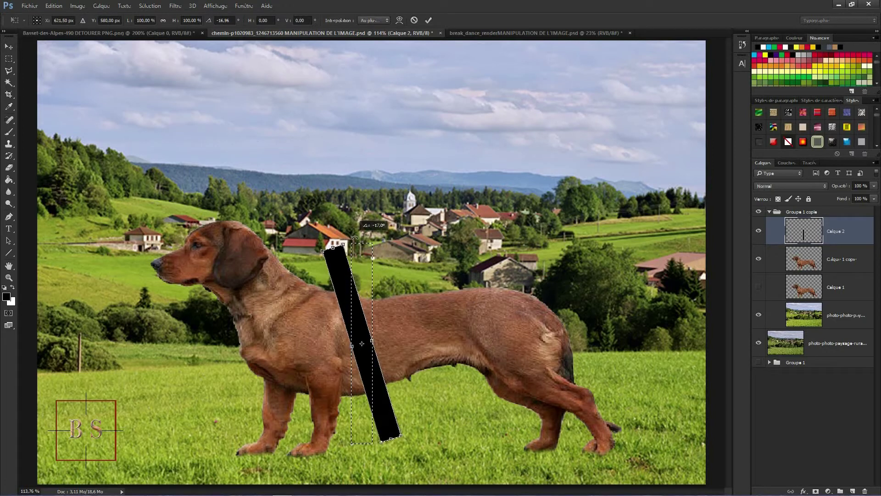
{"action": "mouse_move", "coordinate": [348, 237]}
{"action": "left_mouse_down"}
{"action": "mouse_move", "coordinate": [365, 239]}
{"action": "mouse_move", "coordinate": [358, 254]}
{"action": "left_mouse_up"}
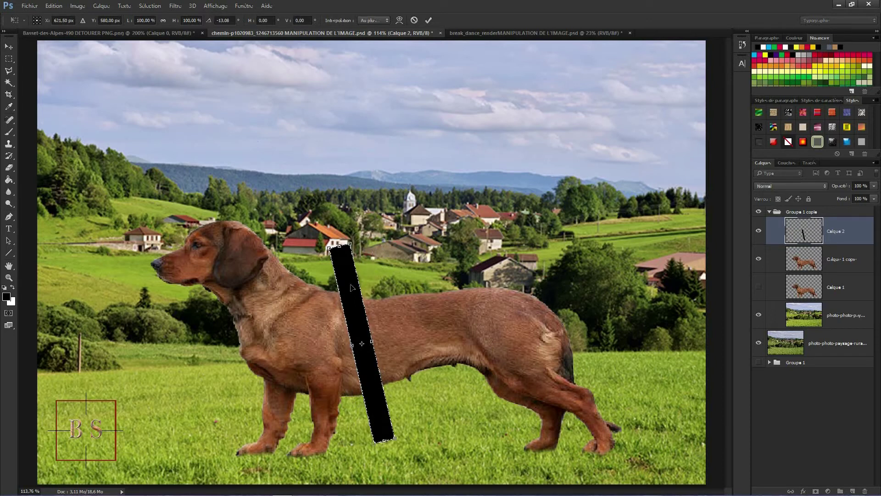
{"action": "left_click_drag", "start_coordinate": [350, 287], "coordinate": [337, 287]}
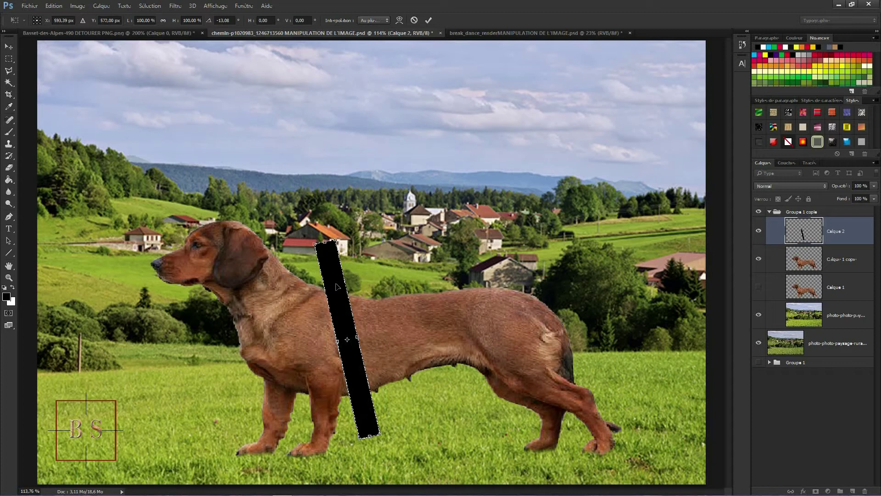
{"action": "key", "text": "Left"}
{"action": "key", "text": "Left"}
{"action": "key", "text": "Left"}
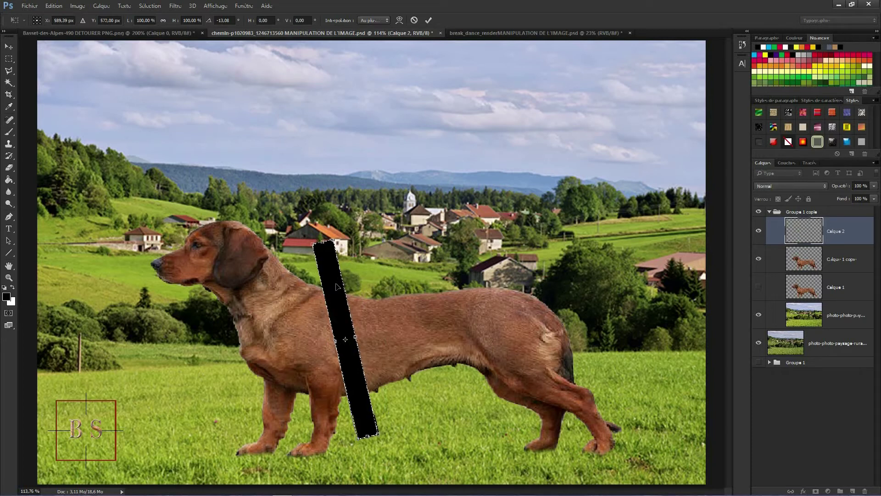
{"action": "key", "text": "Left"}
{"action": "key", "text": "Left"}
{"action": "key", "text": "Left"}
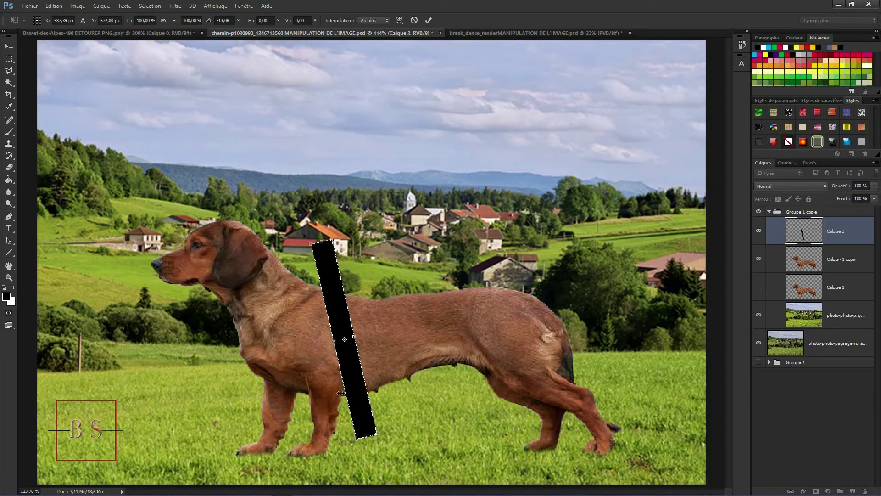
{"action": "key", "text": "Left"}
{"action": "key", "text": "Left"}
{"action": "key", "text": "Left"}
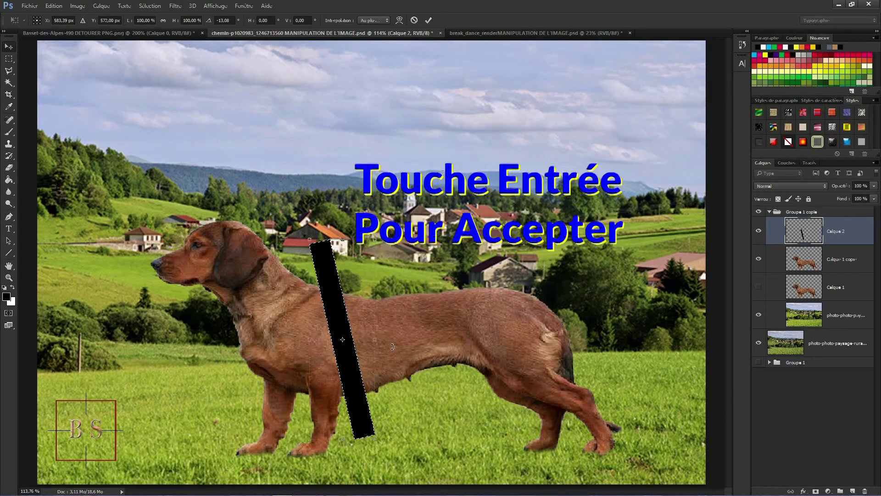
{"action": "key", "text": "Return"}
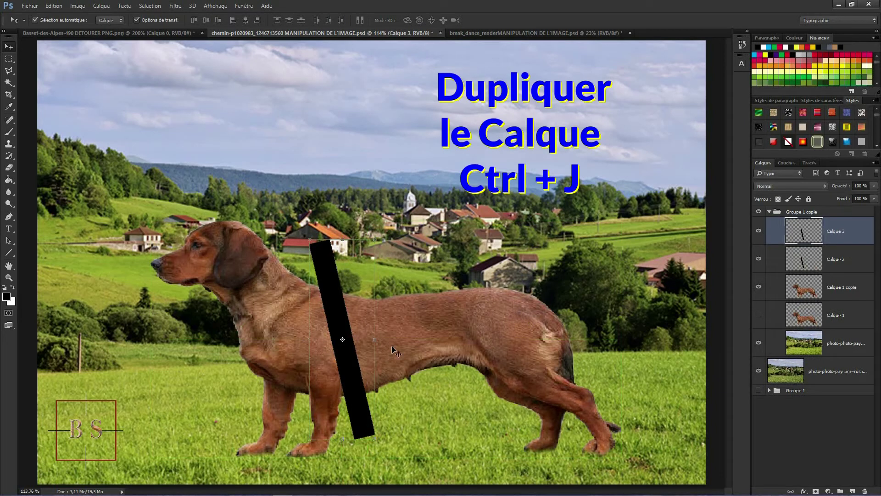
- Place the copied bar right of the first, then duplicate it into a third bar
{"action": "left_click_drag", "start_coordinate": [335, 303], "coordinate": [377, 297]}
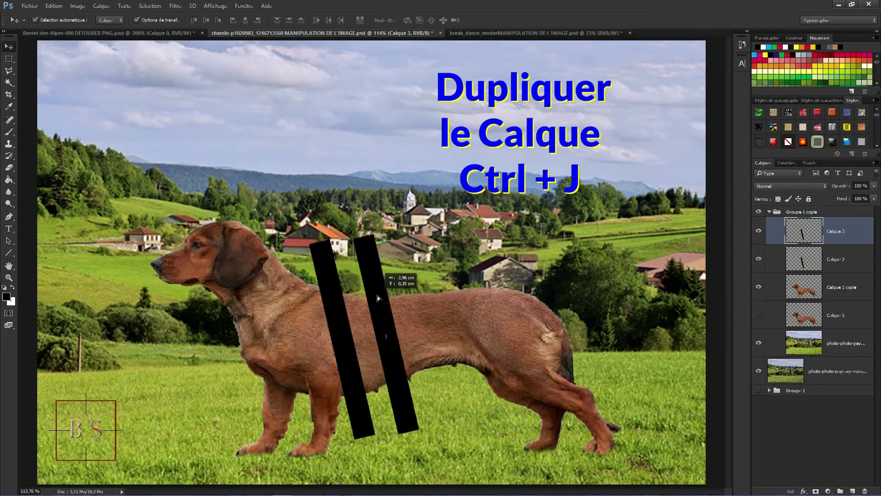
{"action": "left_click_drag", "start_coordinate": [377, 297], "coordinate": [378, 297]}
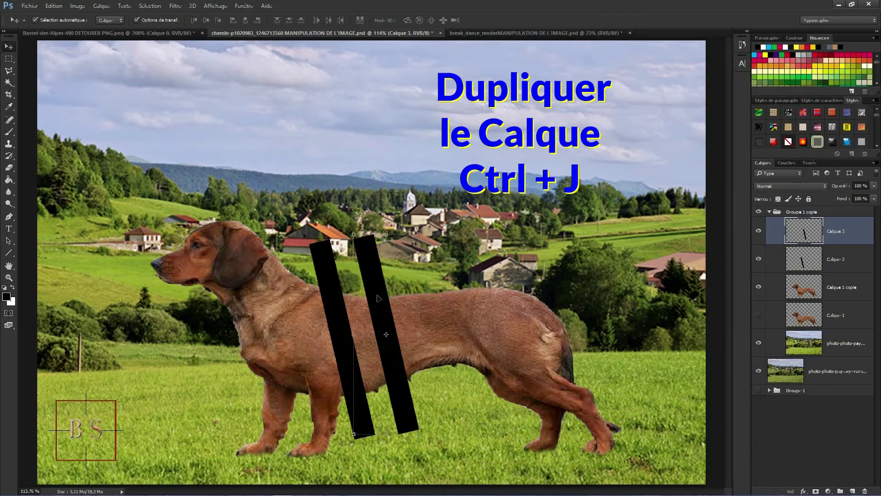
{"action": "key", "text": "ctrl+j"}
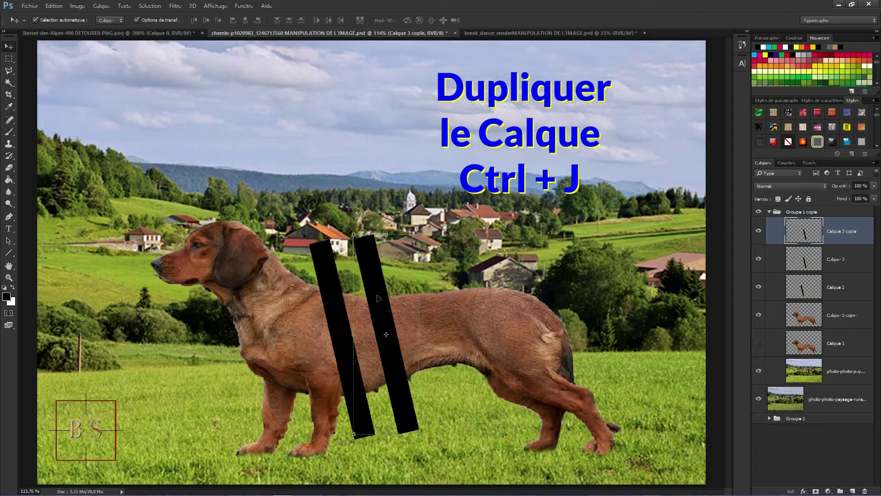
{"action": "left_click_drag", "start_coordinate": [374, 293], "coordinate": [419, 281]}
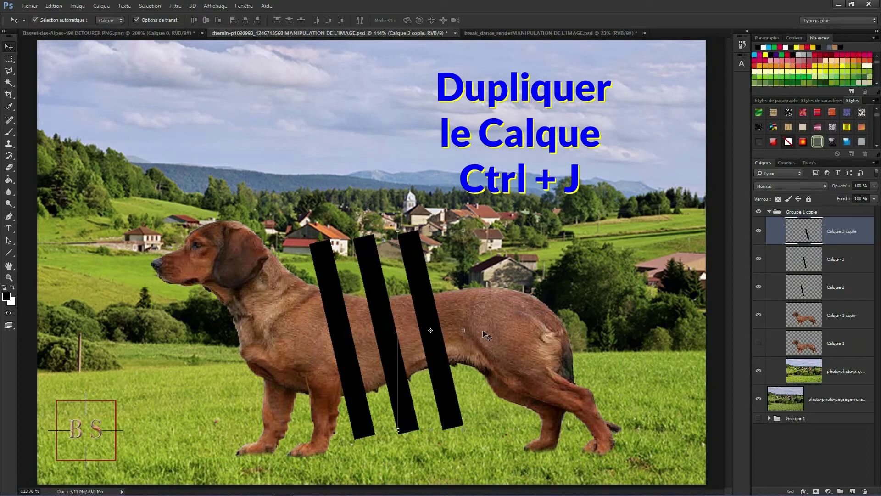
- Add and delete a fourth bar, then shift the remaining bars right to even spacing
{"action": "key", "text": "ctrl+j"}
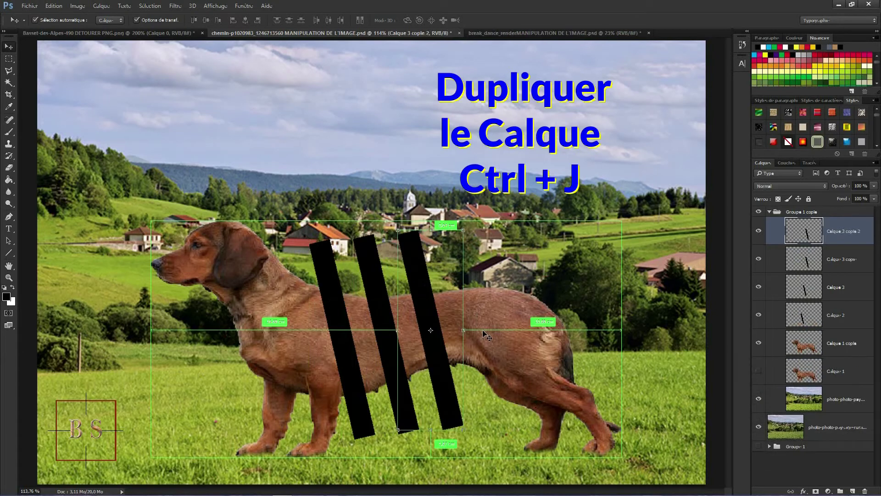
{"action": "left_click_drag", "start_coordinate": [424, 304], "coordinate": [458, 302]}
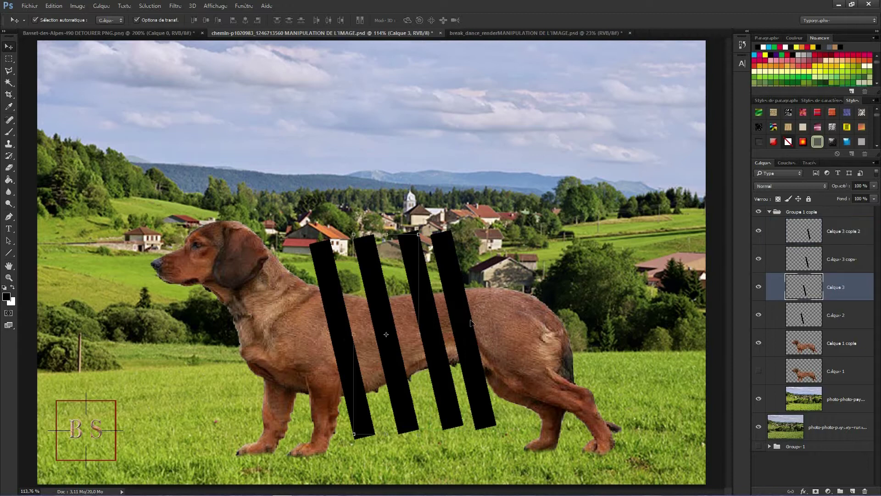
{"action": "key", "text": "Delete"}
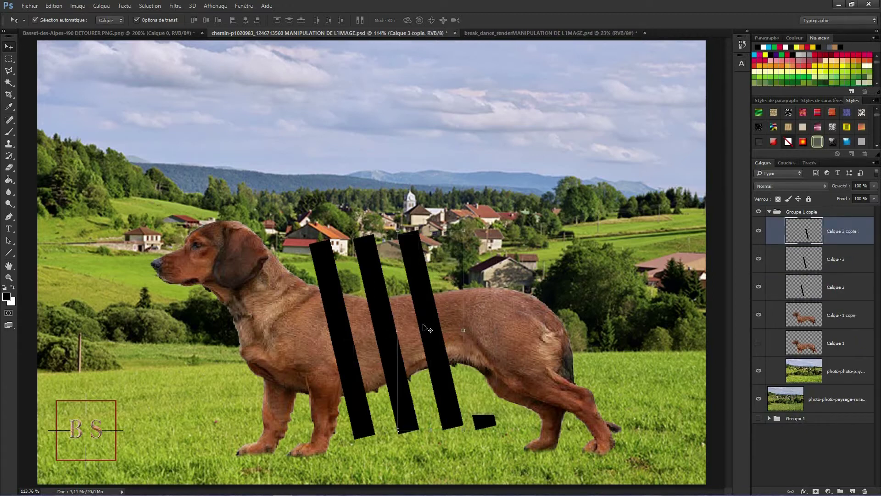
{"action": "left_click_drag", "start_coordinate": [436, 321], "coordinate": [456, 320]}
{"action": "left_click_drag", "start_coordinate": [389, 323], "coordinate": [397, 323]}
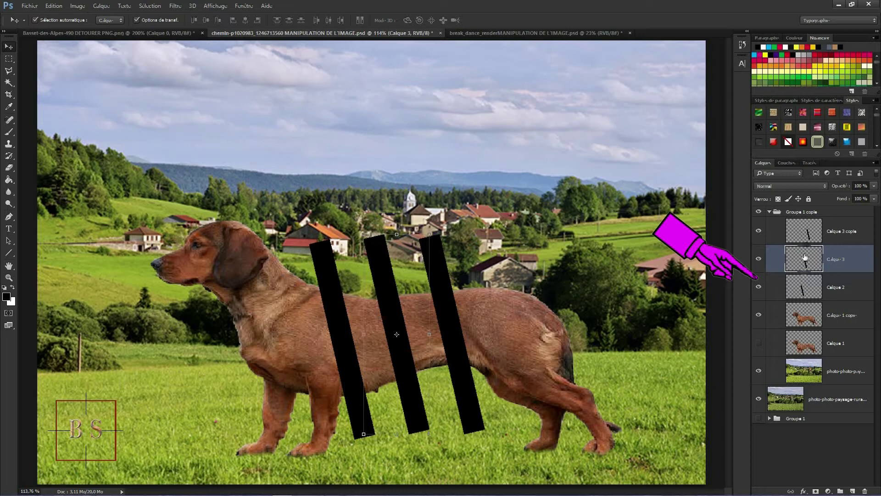
- Select Calque 2, Calque 3 and Calque 3 copie and merge them into one layer
{"action": "left_click", "coordinate": [848, 289]}
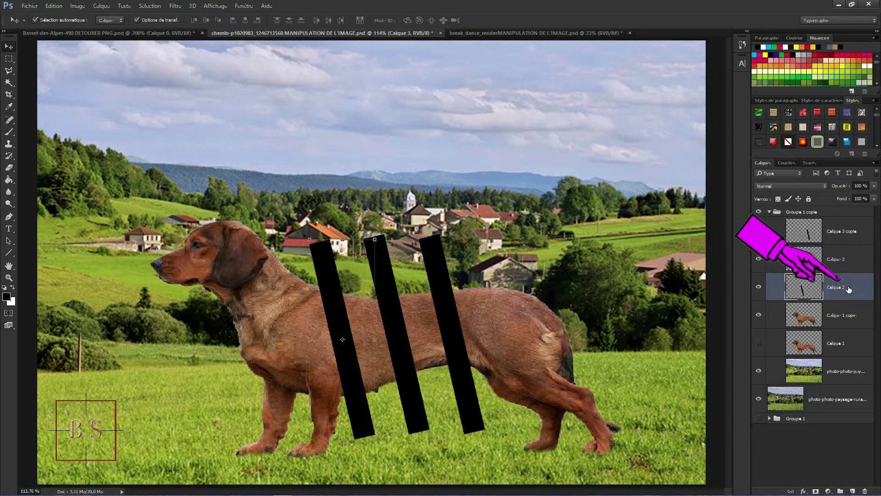
{"action": "left_click", "coordinate": [836, 235], "text": "shift"}
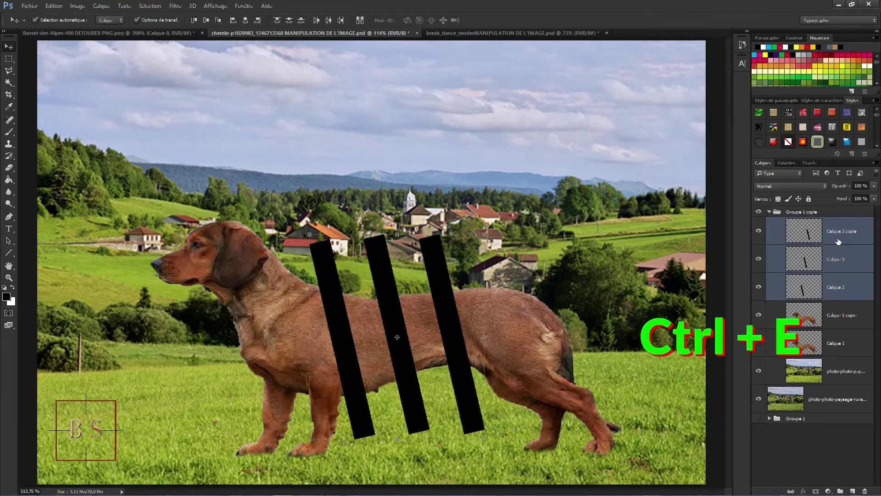
{"action": "key", "text": "ctrl+e"}
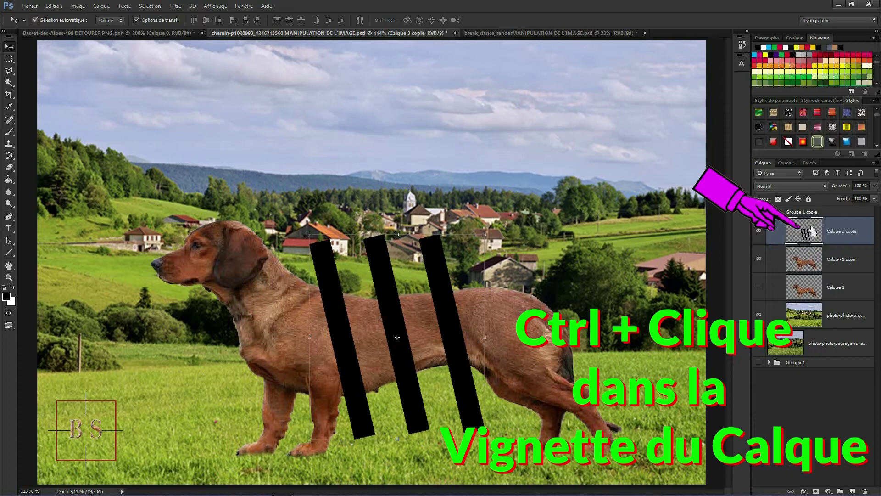
- Load the bar shapes as a selection, hide the bar layer, and activate Calque 1 copie
{"action": "left_click", "coordinate": [802, 233], "text": "ctrl"}
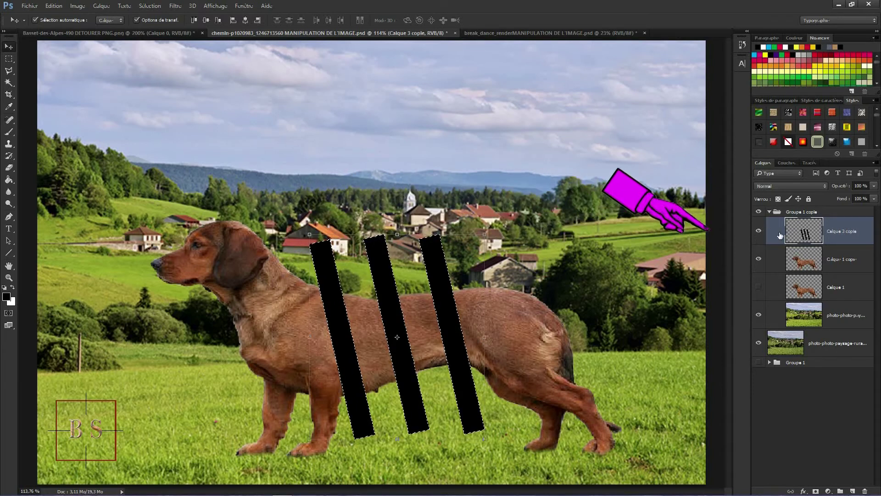
{"action": "left_click", "coordinate": [758, 232]}
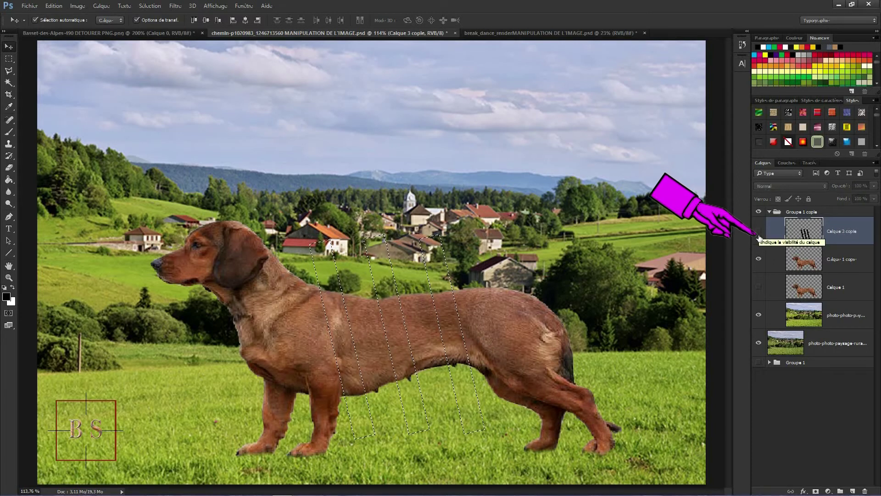
{"action": "left_click", "coordinate": [842, 260]}
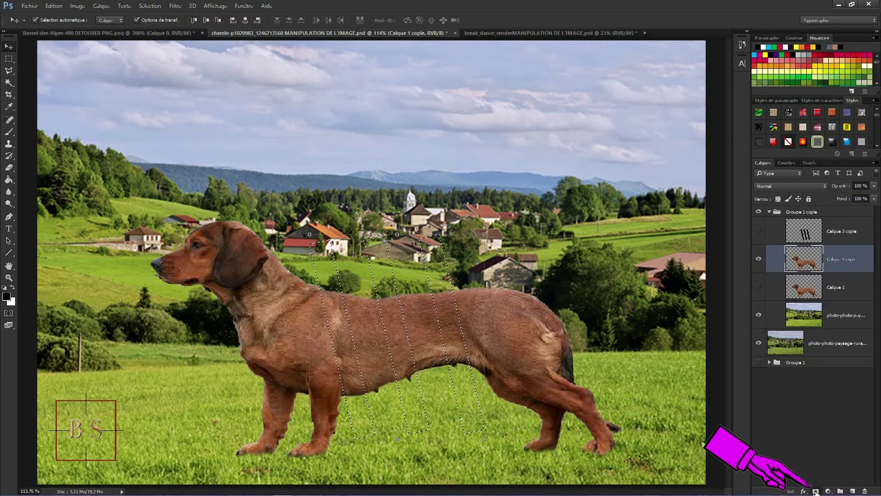
- Mask Calque 1 copie to the three bar strips, then select everything outside them for brushing
{"action": "left_click", "coordinate": [816, 492]}
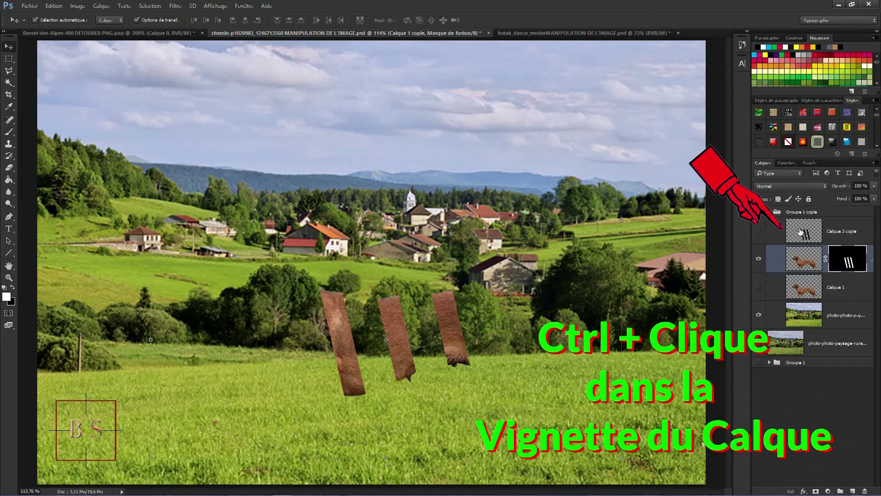
{"action": "left_click", "coordinate": [800, 232], "text": "ctrl"}
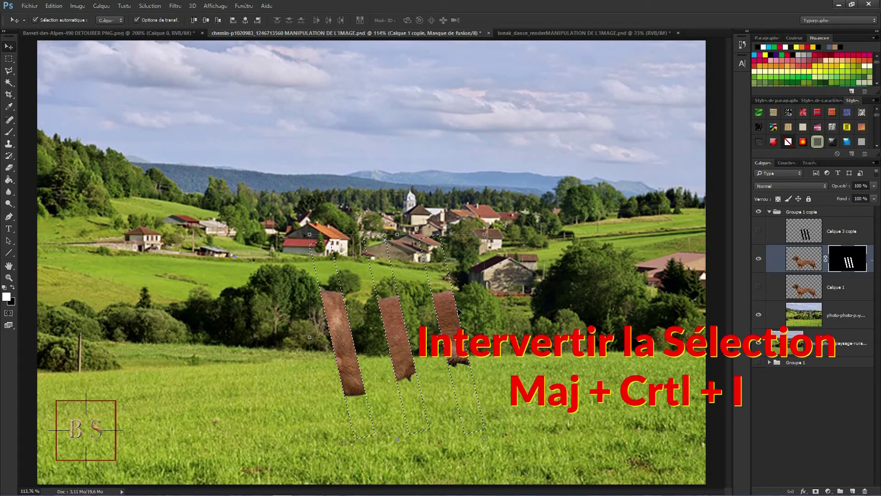
{"action": "key", "text": "ctrl+shift+i"}
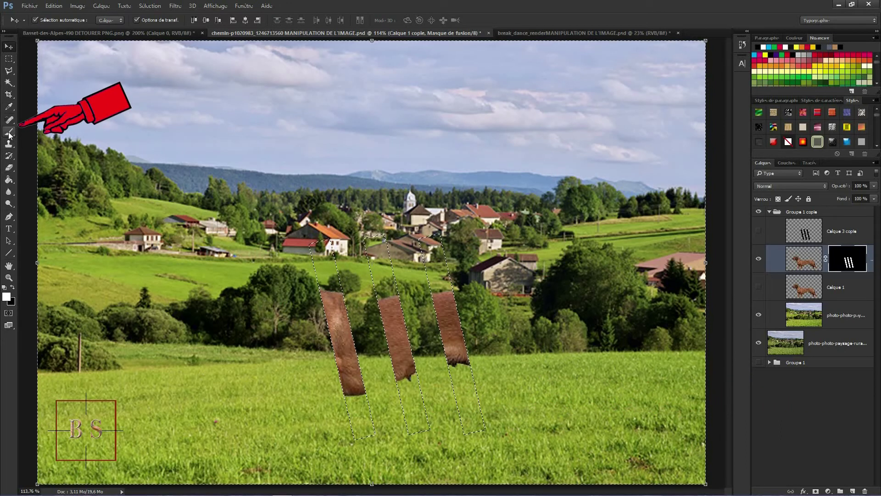
{"action": "left_click", "coordinate": [9, 133]}
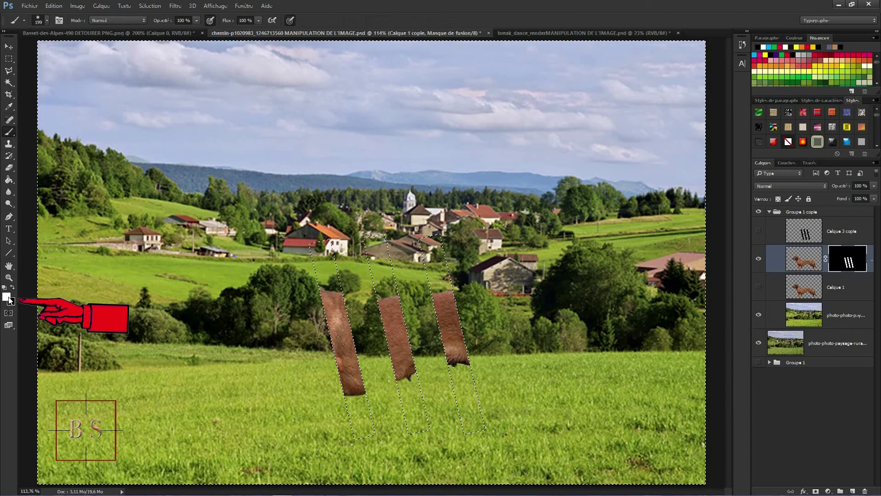
- Paint the mask white over the dog's head, body, legs and paws outside the strips, brush at 401 px
{"action": "mouse_move", "coordinate": [298, 302]}
{"action": "left_mouse_down"}
{"action": "mouse_move", "coordinate": [220, 256]}
{"action": "mouse_move", "coordinate": [183, 257]}
{"action": "left_mouse_up"}
{"action": "mouse_move", "coordinate": [257, 312]}
{"action": "left_mouse_down"}
{"action": "mouse_move", "coordinate": [317, 367]}
{"action": "mouse_move", "coordinate": [322, 427]}
{"action": "mouse_move", "coordinate": [276, 431]}
{"action": "mouse_move", "coordinate": [312, 447]}
{"action": "left_mouse_up"}
{"action": "mouse_move", "coordinate": [487, 381]}
{"action": "left_mouse_down"}
{"action": "mouse_move", "coordinate": [597, 436]}
{"action": "mouse_move", "coordinate": [541, 312]}
{"action": "mouse_move", "coordinate": [477, 357]}
{"action": "mouse_move", "coordinate": [528, 381]}
{"action": "left_mouse_up"}
{"action": "mouse_move", "coordinate": [363, 312]}
{"action": "left_mouse_down"}
{"action": "mouse_move", "coordinate": [422, 315]}
{"action": "mouse_move", "coordinate": [367, 339]}
{"action": "left_mouse_up"}
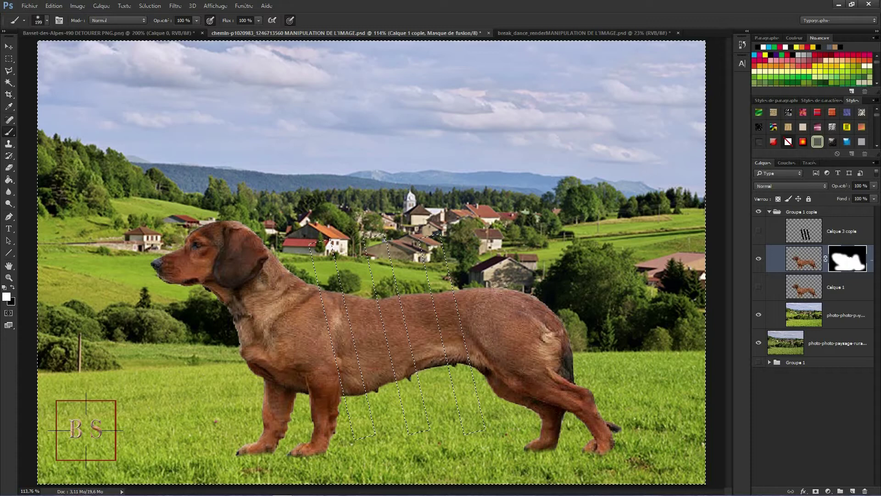
{"action": "mouse_move", "coordinate": [472, 264]}
{"action": "left_mouse_down"}
{"action": "mouse_move", "coordinate": [521, 271]}
{"action": "mouse_move", "coordinate": [523, 403]}
{"action": "mouse_move", "coordinate": [569, 406]}
{"action": "left_mouse_up"}
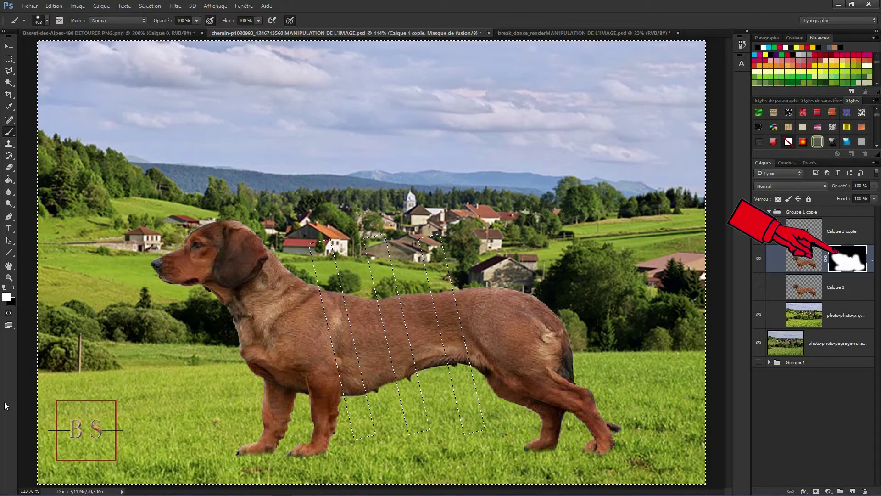
- Fill the three strip areas of the mask with black and deselect, leaving gaps between fur slices
{"action": "key", "text": "alt+BackSpace"}
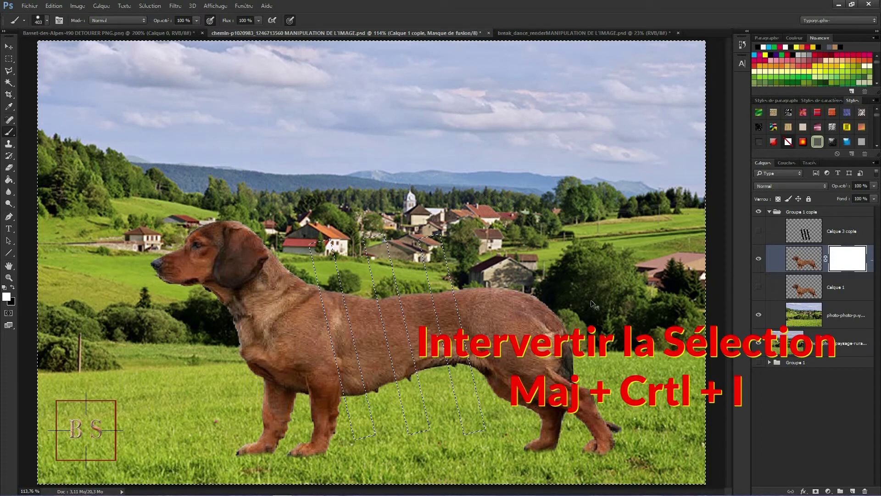
{"action": "key", "text": "shift+ctrl+i"}
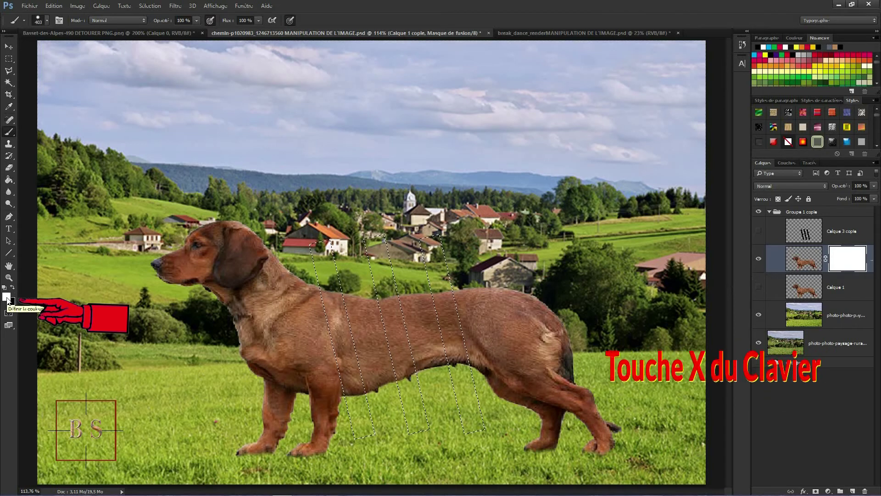
{"action": "key", "text": "x"}
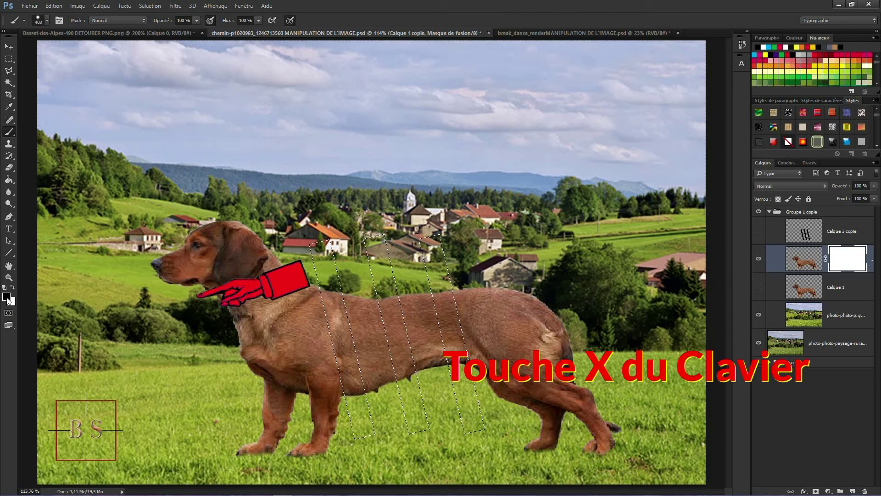
{"action": "key", "text": "alt+BackSpace"}
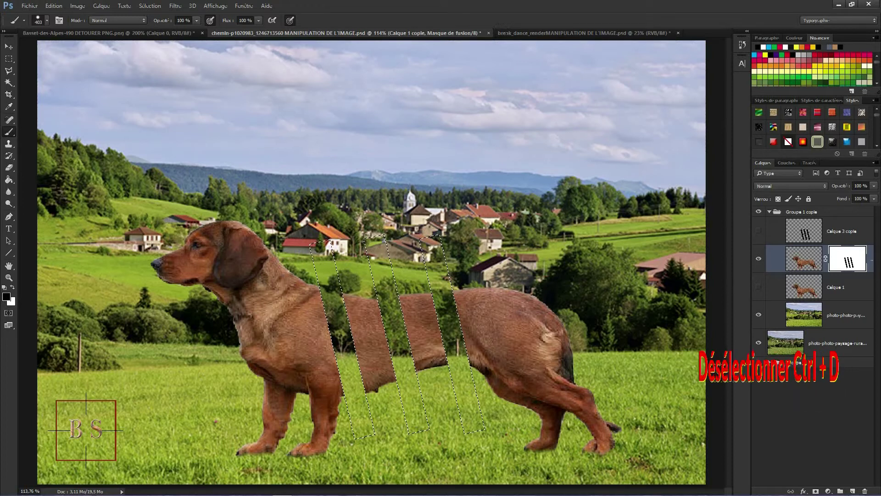
{"action": "key", "text": "ctrl+d"}
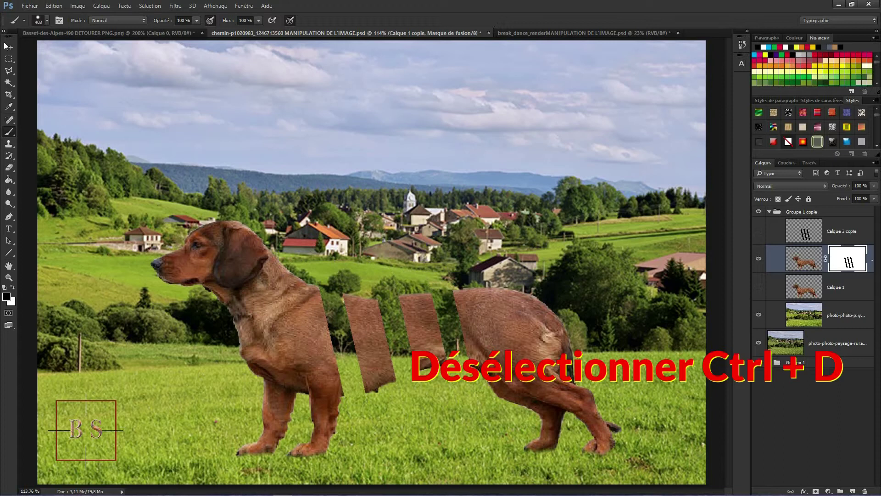
{"action": "key", "text": "v"}
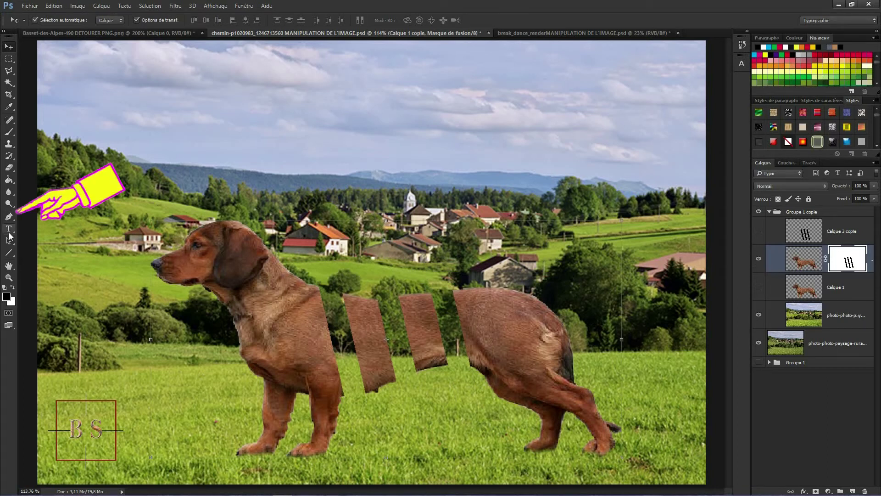
- At 200% zoom, draw a Pen path from the shoulder edge to the first strip's lower corner
{"action": "left_click", "coordinate": [8, 216]}
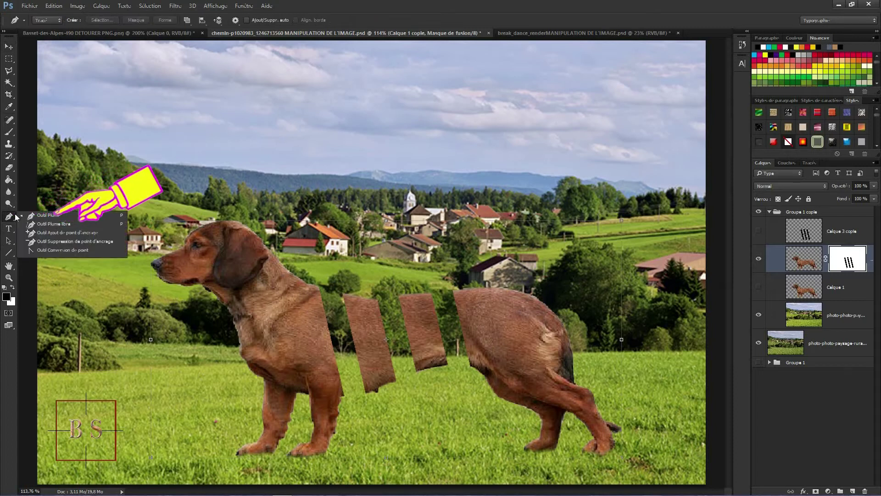
{"action": "left_click", "coordinate": [47, 216]}
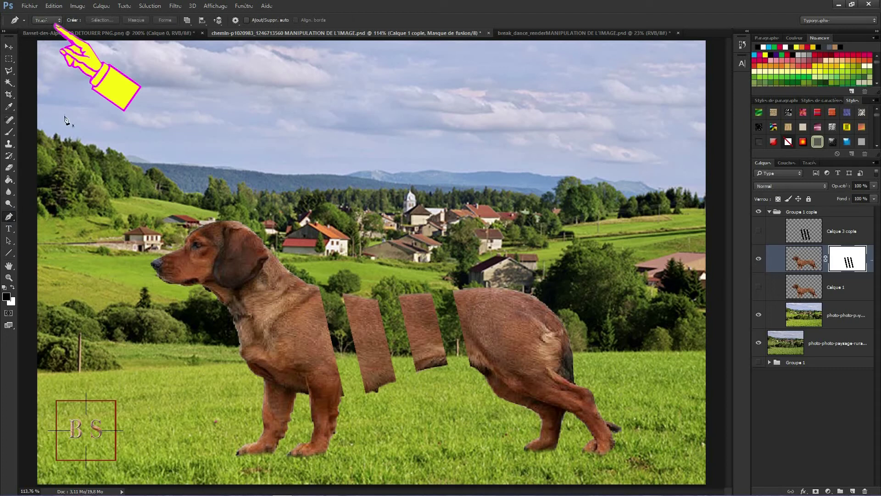
{"action": "key", "text": "z"}
{"action": "left_click", "coordinate": [324, 303]}
{"action": "left_click_drag", "start_coordinate": [235, 245], "coordinate": [226, 234]}
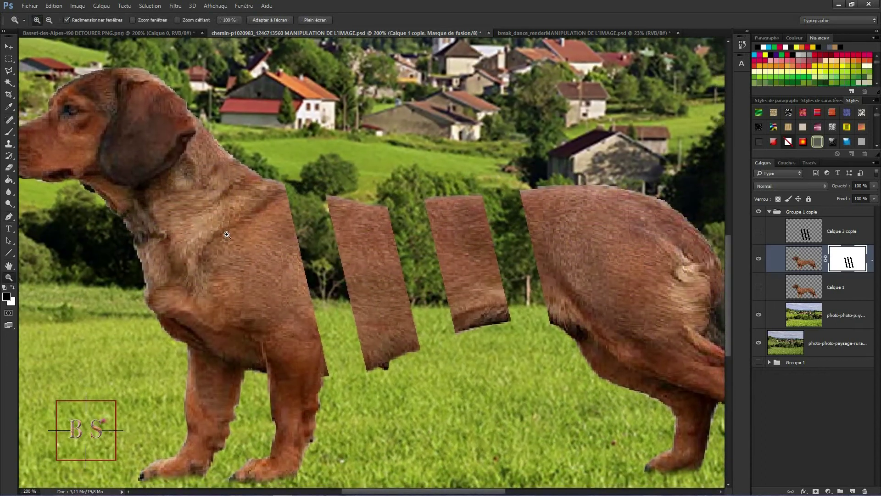
{"action": "left_click", "coordinate": [9, 216]}
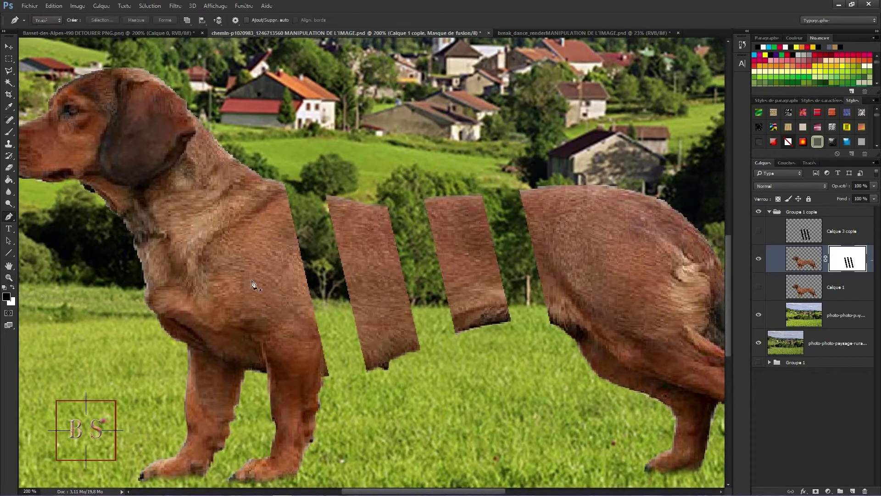
{"action": "left_click", "coordinate": [284, 185]}
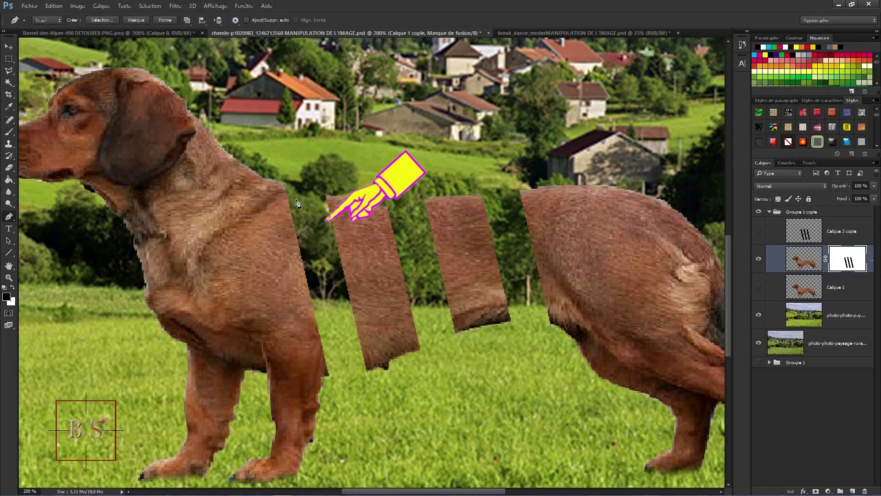
{"action": "left_click", "coordinate": [421, 352]}
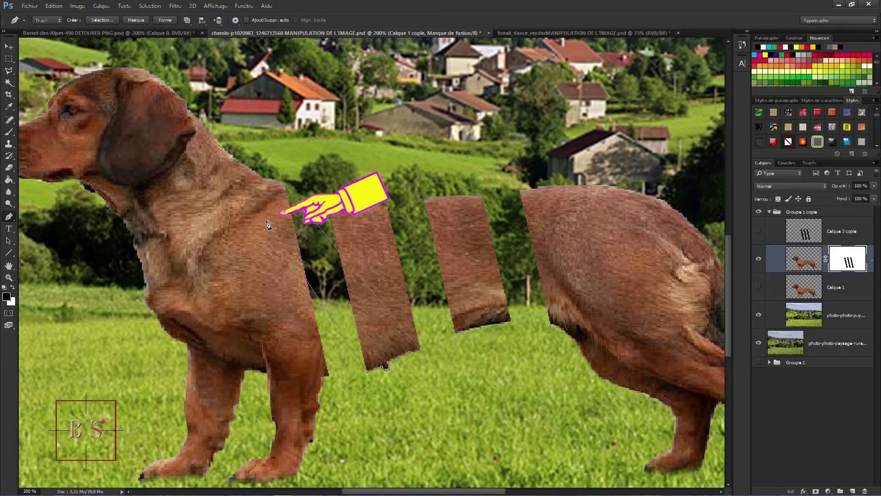
- Turn the first band path into a selection with 1 px feather
{"action": "right_click", "coordinate": [284, 186]}
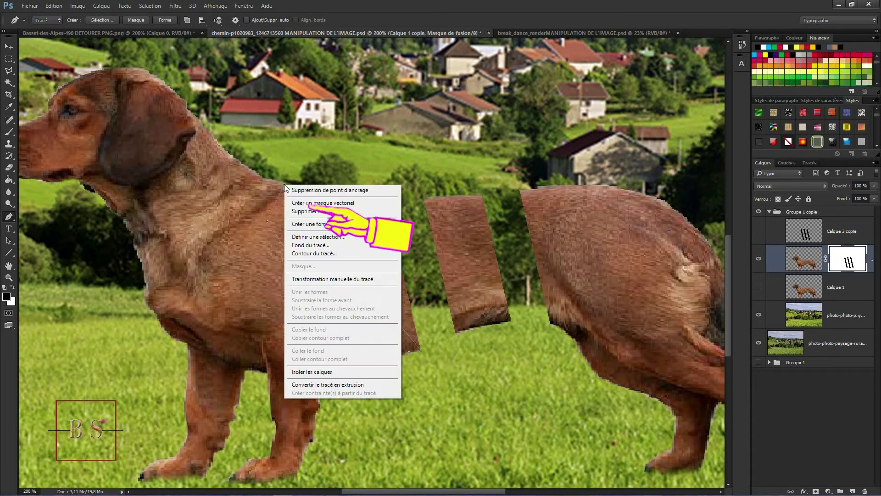
{"action": "left_click", "coordinate": [315, 237]}
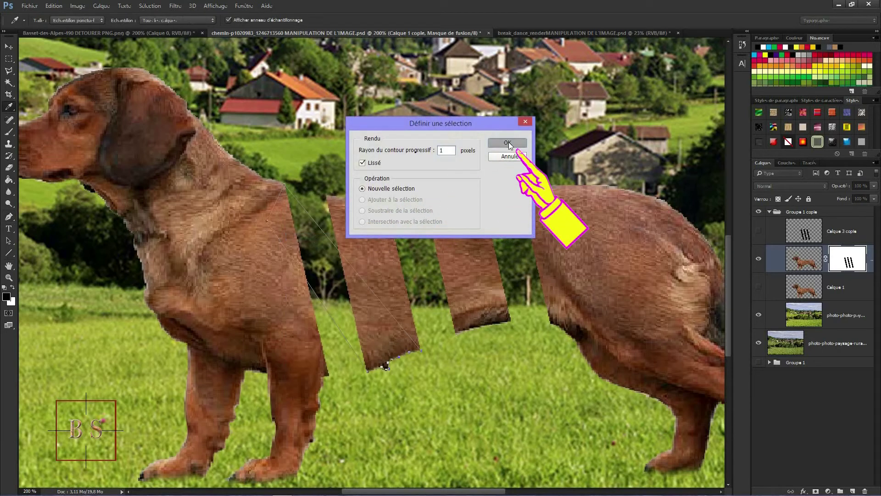
{"action": "left_click", "coordinate": [508, 142]}
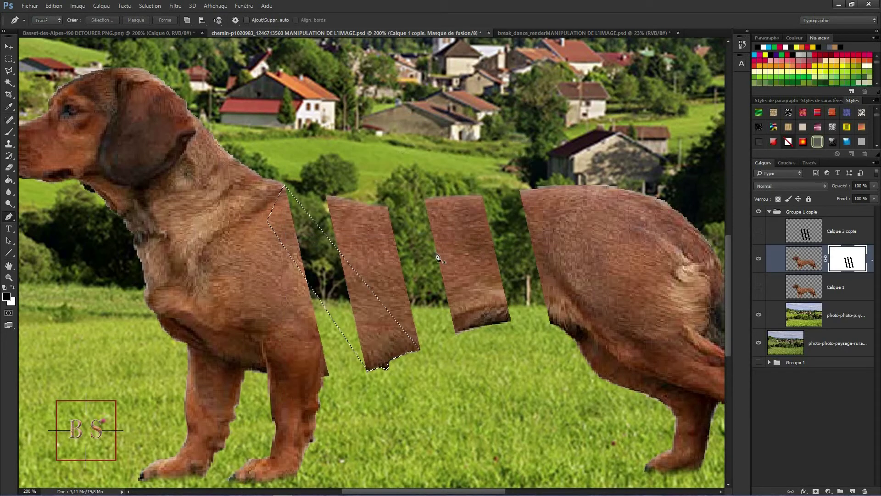
- Outline the second fold band with the Pen and add it to the selection
{"action": "left_click", "coordinate": [388, 207]}
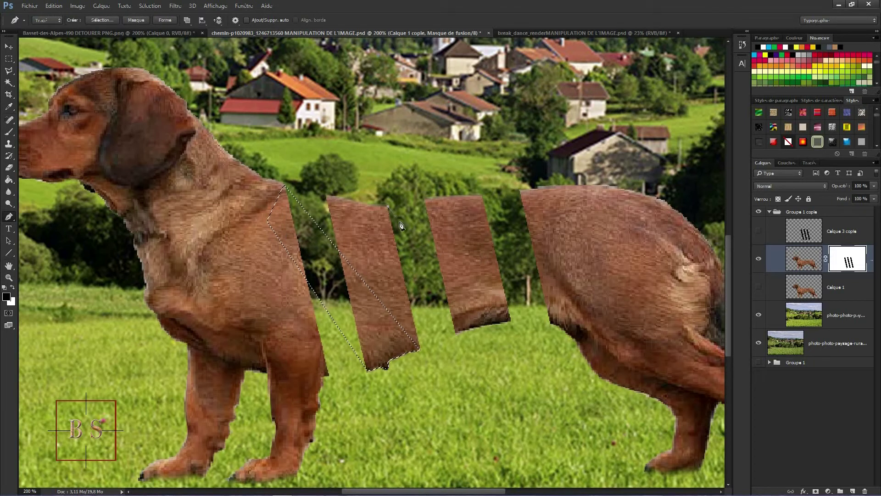
{"action": "left_click", "coordinate": [508, 317]}
{"action": "left_click", "coordinate": [456, 334]}
{"action": "left_click", "coordinate": [377, 243]}
{"action": "right_click", "coordinate": [388, 209]}
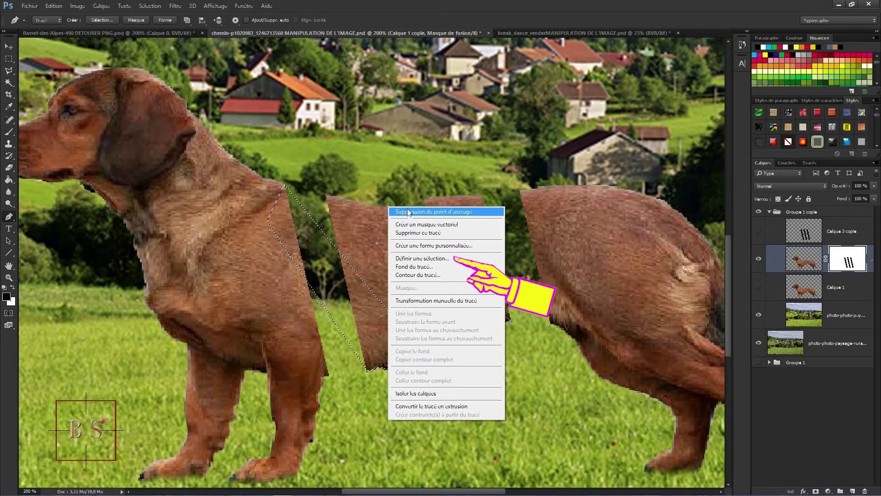
{"action": "left_click", "coordinate": [412, 259]}
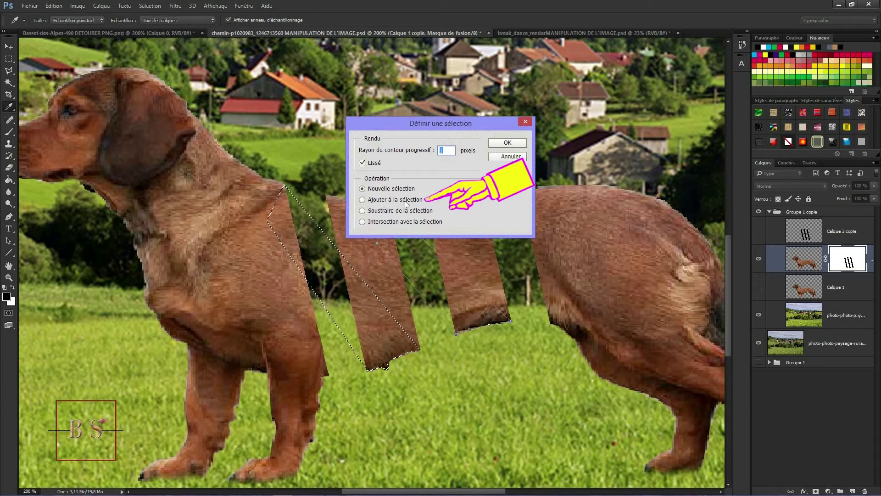
{"action": "left_click", "coordinate": [362, 201]}
{"action": "left_click", "coordinate": [508, 143]}
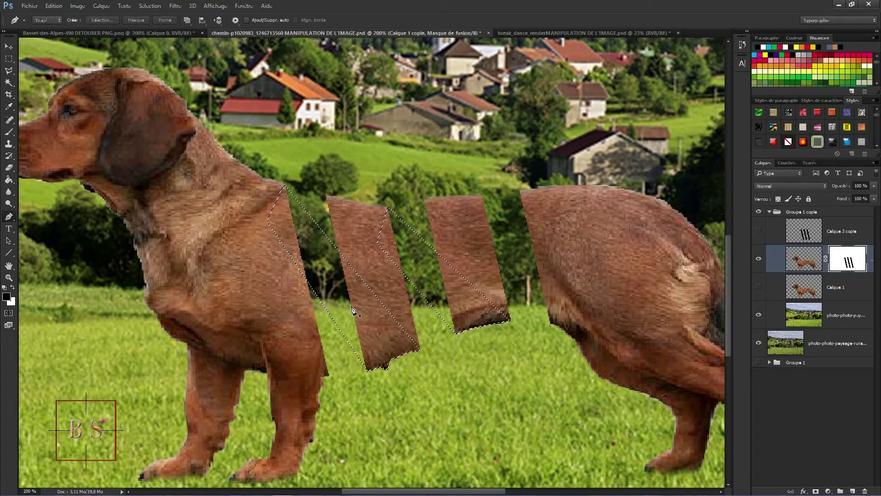
- Outline the third fold band with the Pen and add it to the selection
{"action": "left_click", "coordinate": [481, 196]}
{"action": "left_click", "coordinate": [577, 305]}
{"action": "left_click", "coordinate": [551, 324]}
{"action": "left_click", "coordinate": [467, 223]}
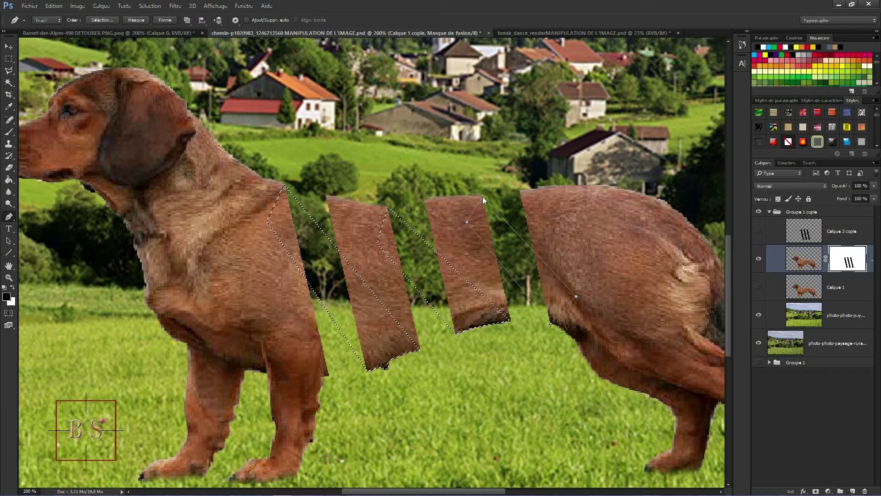
{"action": "right_click", "coordinate": [483, 196]}
{"action": "left_click", "coordinate": [501, 250]}
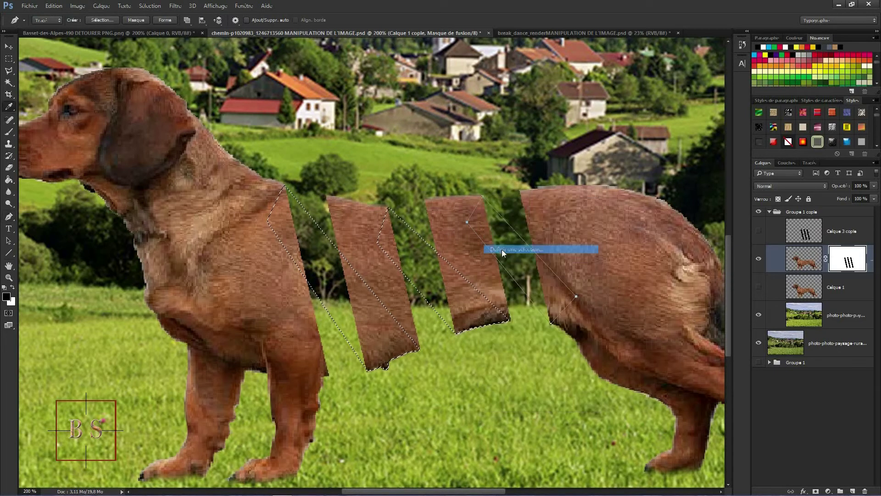
{"action": "left_click", "coordinate": [393, 201]}
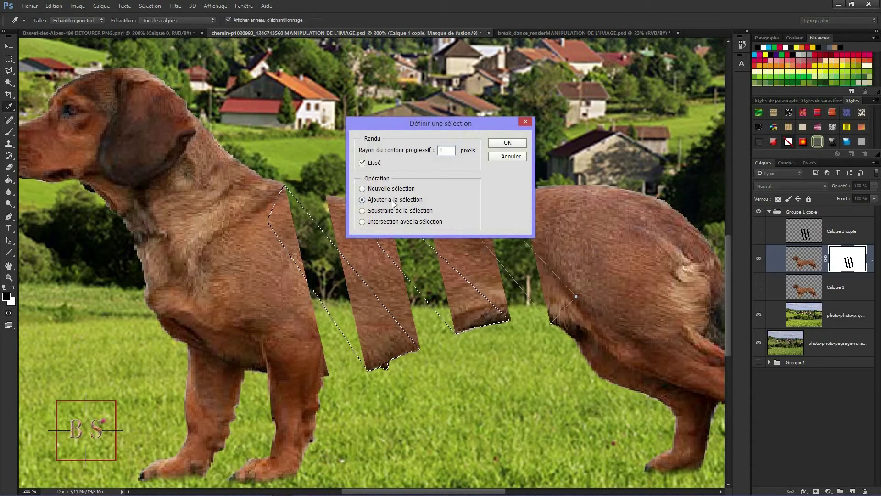
{"action": "left_click", "coordinate": [510, 143]}
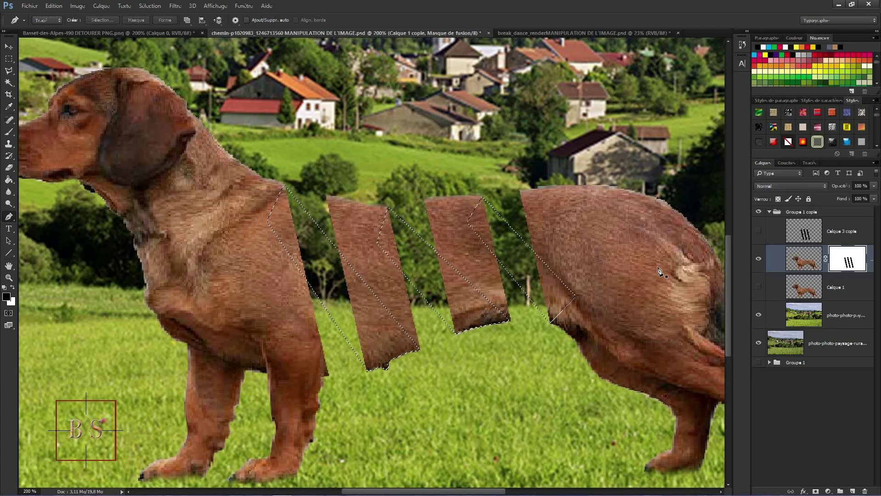
- Show Calque 1 and mask it to the selected bands, then fit the image on screen
{"action": "key", "text": "v"}
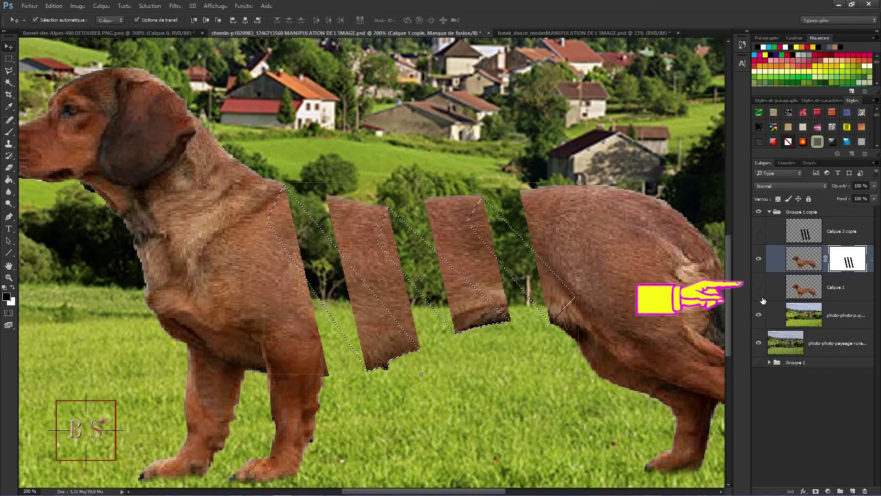
{"action": "left_click", "coordinate": [758, 287]}
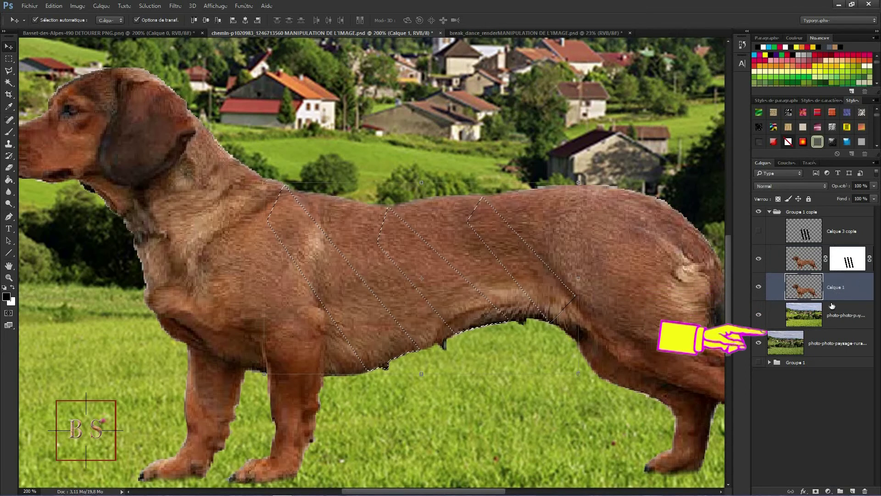
{"action": "left_click", "coordinate": [817, 491]}
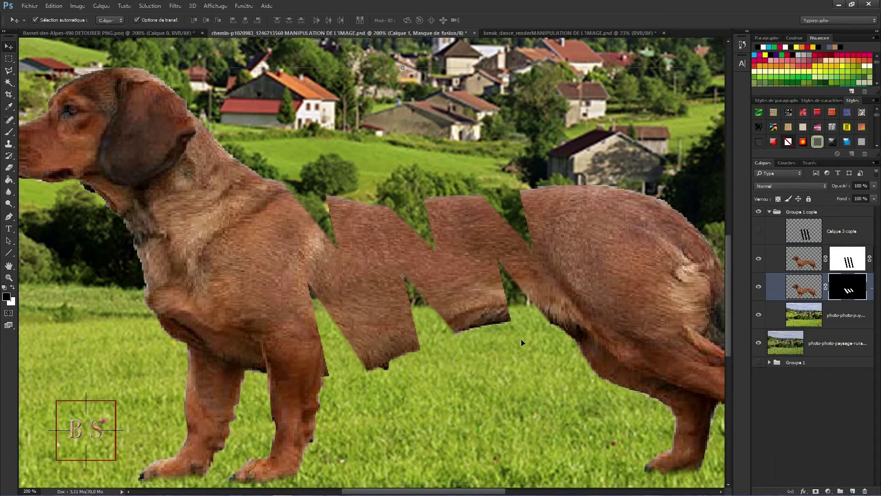
{"action": "left_click", "coordinate": [9, 277]}
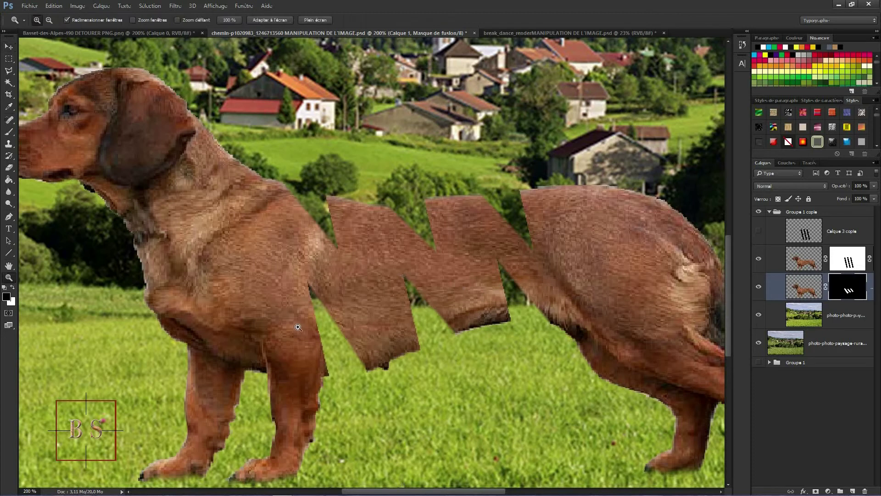
{"action": "right_click", "coordinate": [322, 331]}
{"action": "left_click", "coordinate": [372, 347]}
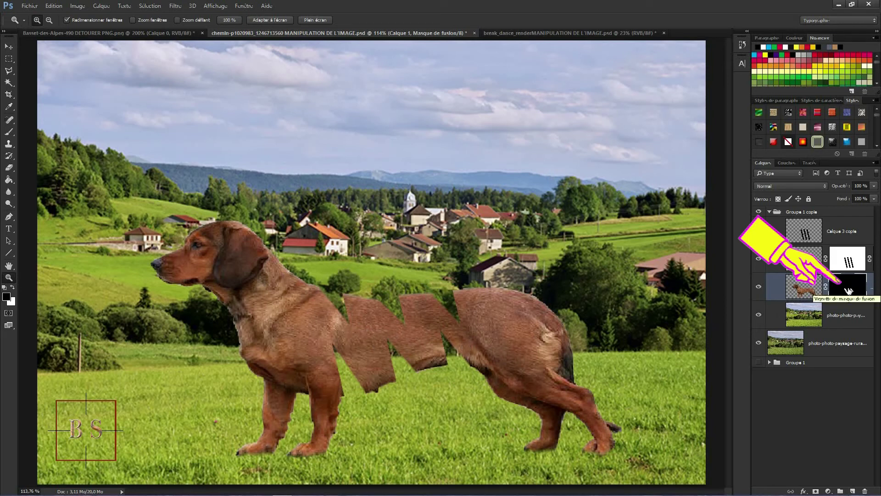
- Reload the band mask as a selection and set a 183 px brush at 75% on Calque 1's pixels
{"action": "left_click", "coordinate": [848, 289], "text": "ctrl"}
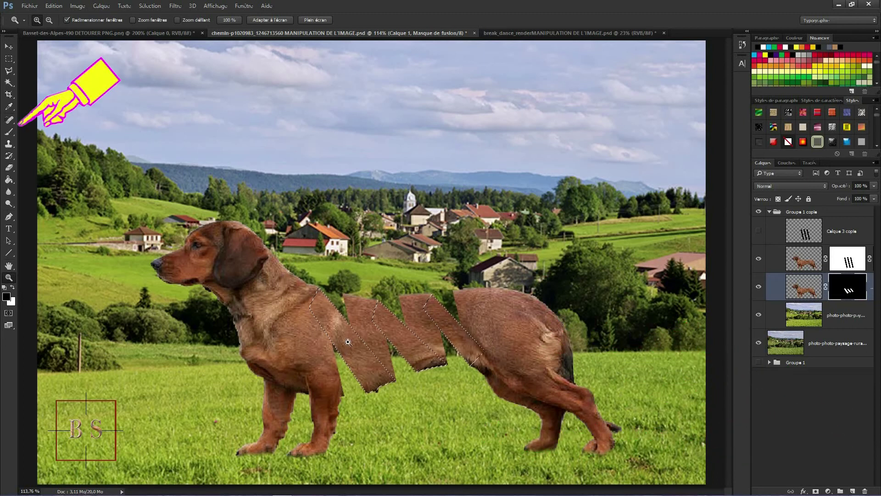
{"action": "left_click", "coordinate": [8, 132]}
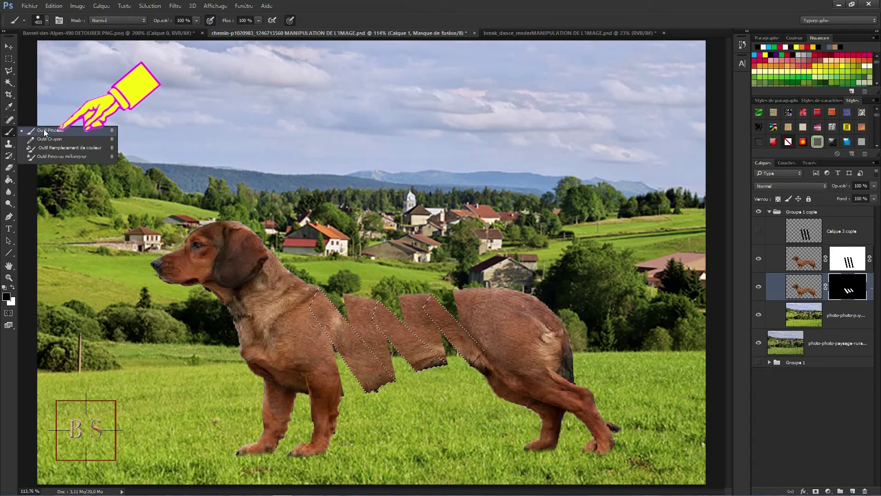
{"action": "left_click", "coordinate": [44, 130]}
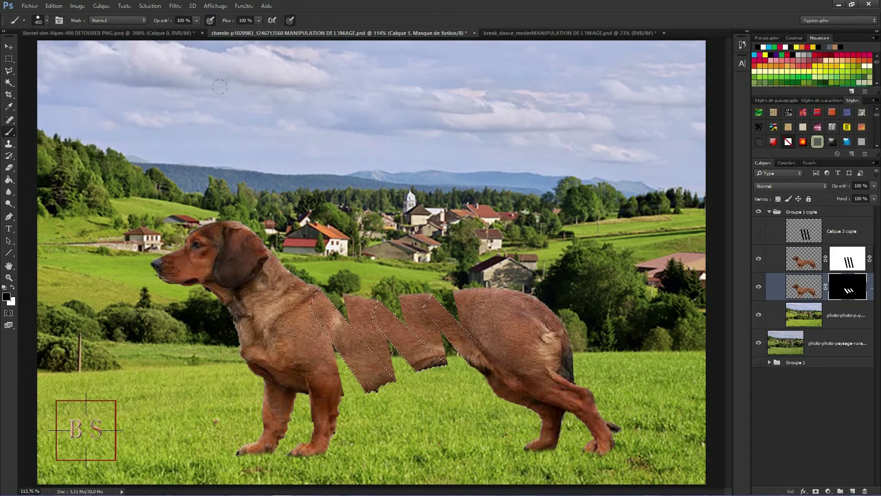
{"action": "left_click_drag", "start_coordinate": [318, 186], "coordinate": [260, 193]}
{"action": "right_click", "coordinate": [260, 193], "text": "alt"}
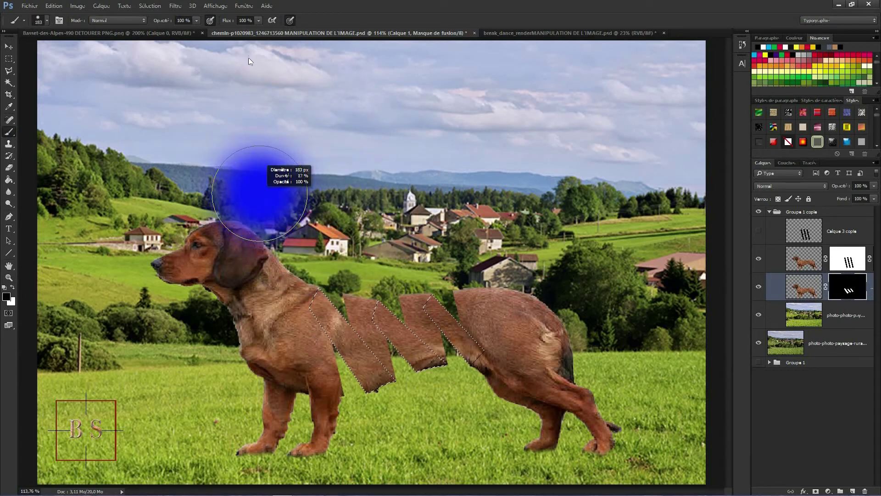
{"action": "left_click", "coordinate": [804, 286]}
{"action": "key", "text": "7"}
{"action": "key", "text": "5"}
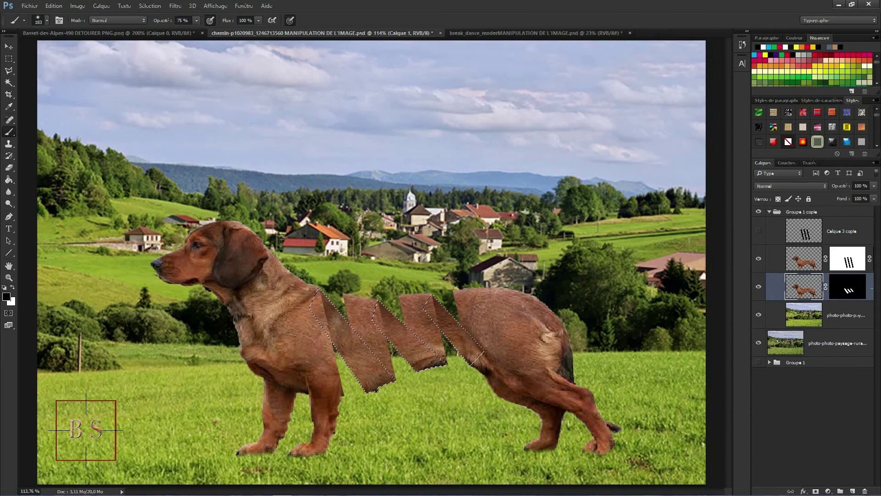
- Shade the bottoms of the first and middle fold bands, then deselect
{"action": "left_click_drag", "start_coordinate": [404, 348], "coordinate": [413, 367]}
{"action": "left_click_drag", "start_coordinate": [358, 369], "coordinate": [354, 384]}
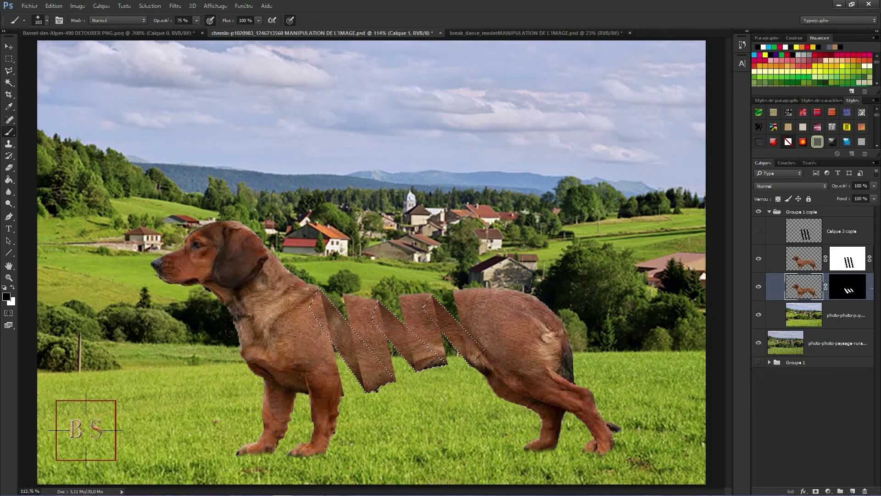
{"action": "key", "text": "ctrl+d"}
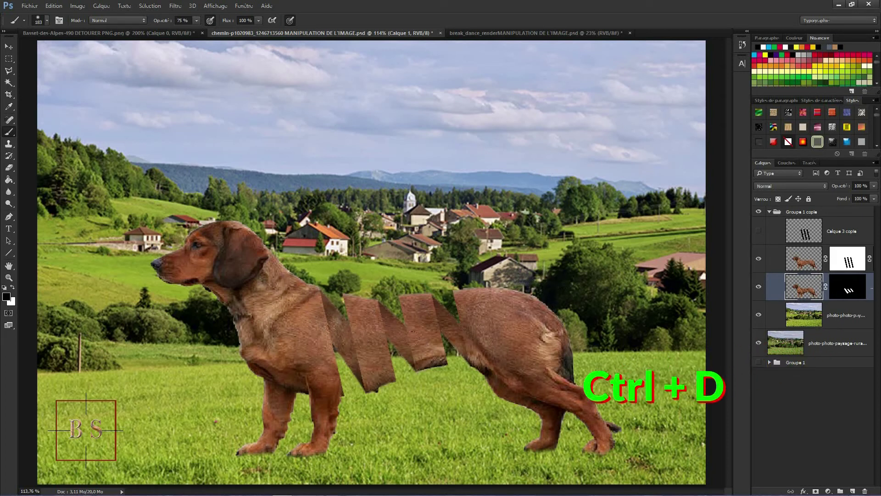
- Zoom to 200%, add empty layer Calque 2 and move it above Calque 3 copie
{"action": "left_click", "coordinate": [9, 277]}
{"action": "left_click", "coordinate": [339, 324]}
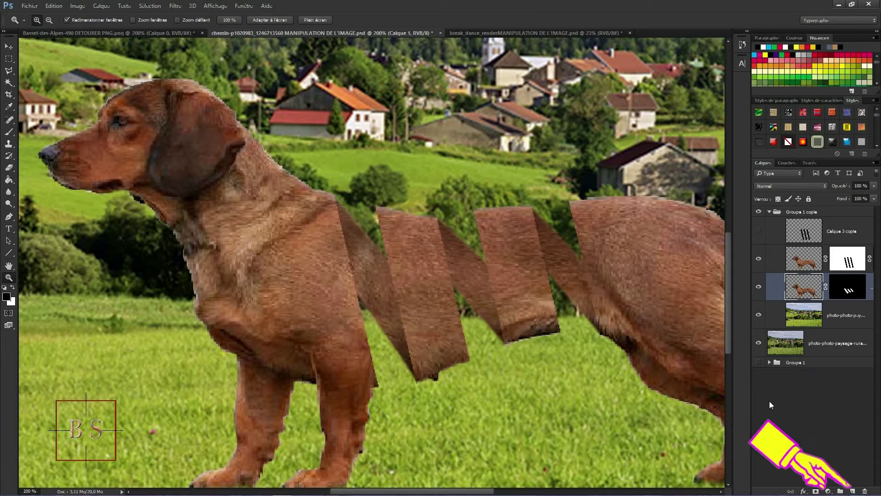
{"action": "left_click", "coordinate": [852, 490]}
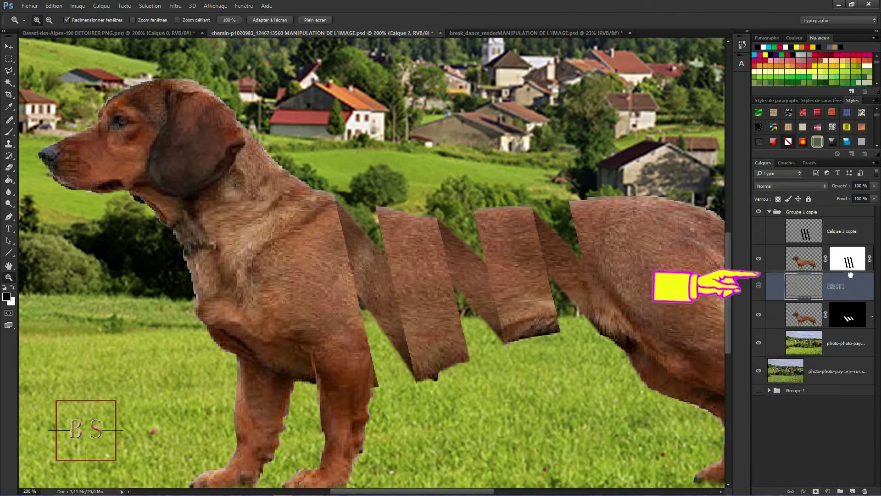
{"action": "key", "text": "ctrl+bracketright"}
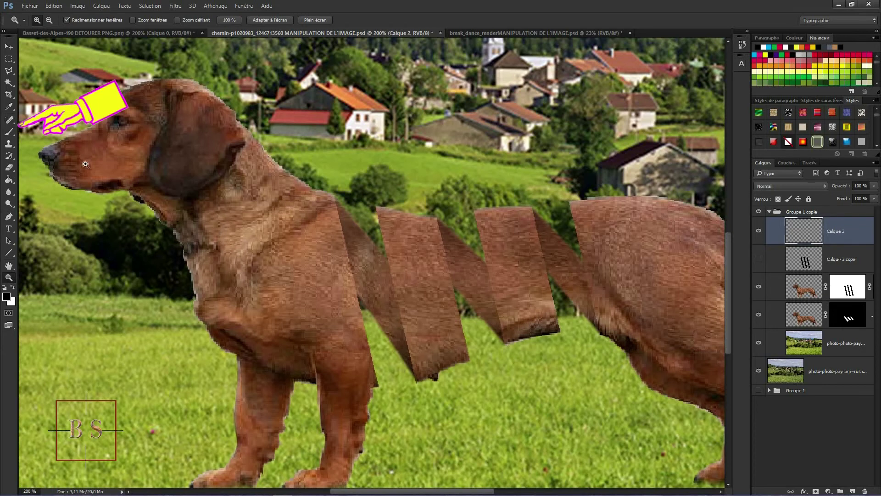
- Set the brush to 27 px, test a dab on Calque 2 and undo it
{"action": "left_click", "coordinate": [8, 132]}
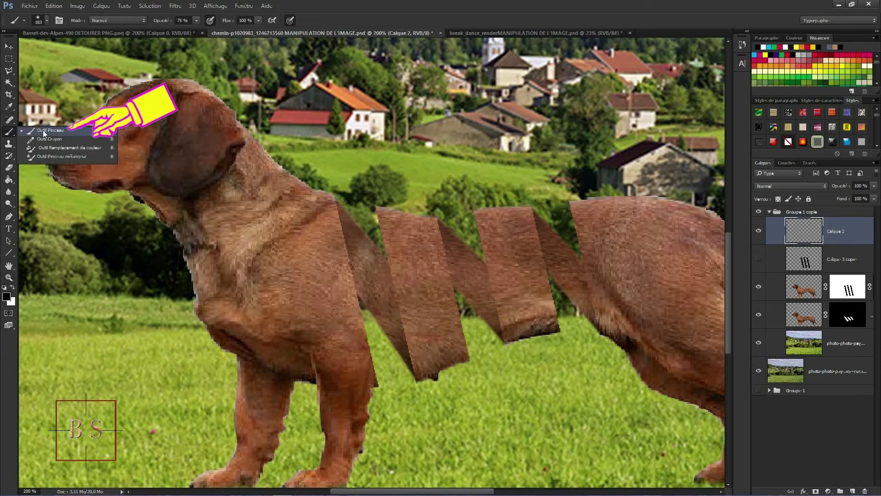
{"action": "left_click", "coordinate": [30, 132]}
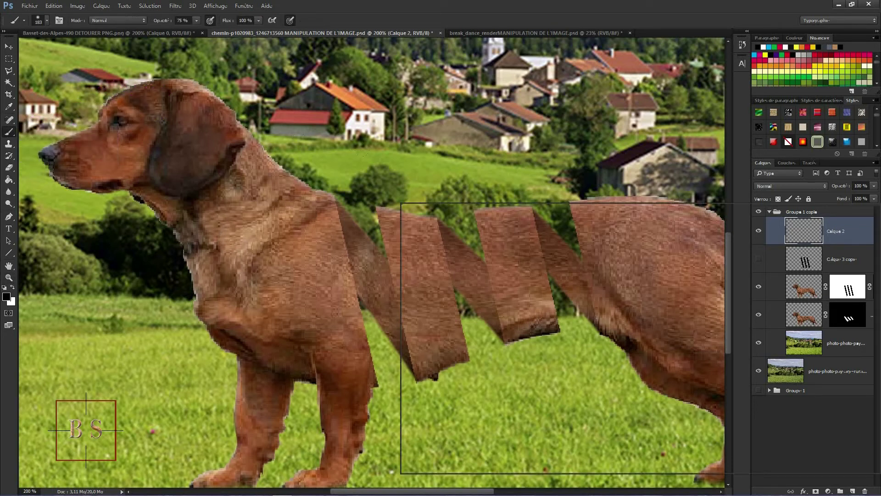
{"action": "left_click", "coordinate": [502, 214]}
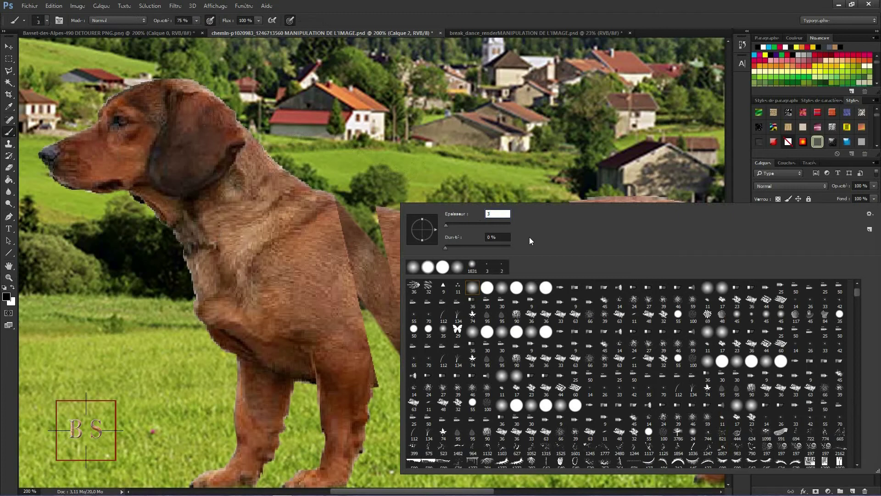
{"action": "key", "text": "Return"}
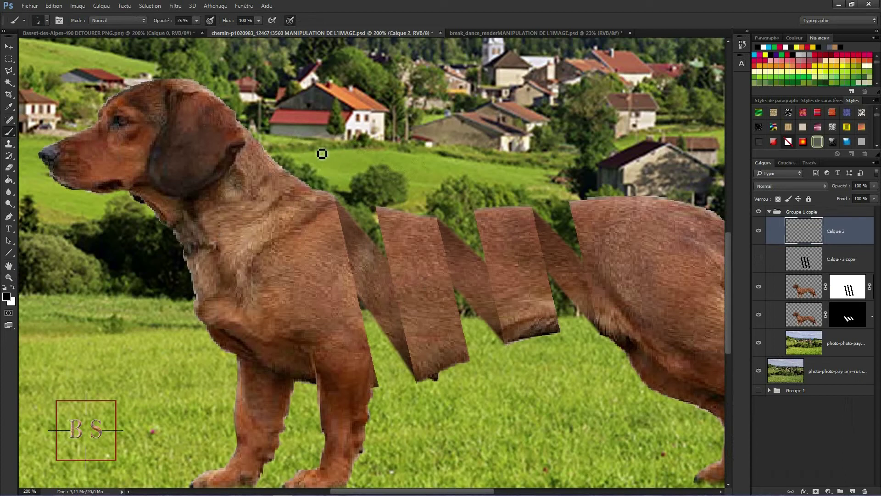
{"action": "left_click_drag", "start_coordinate": [320, 151], "coordinate": [306, 136]}
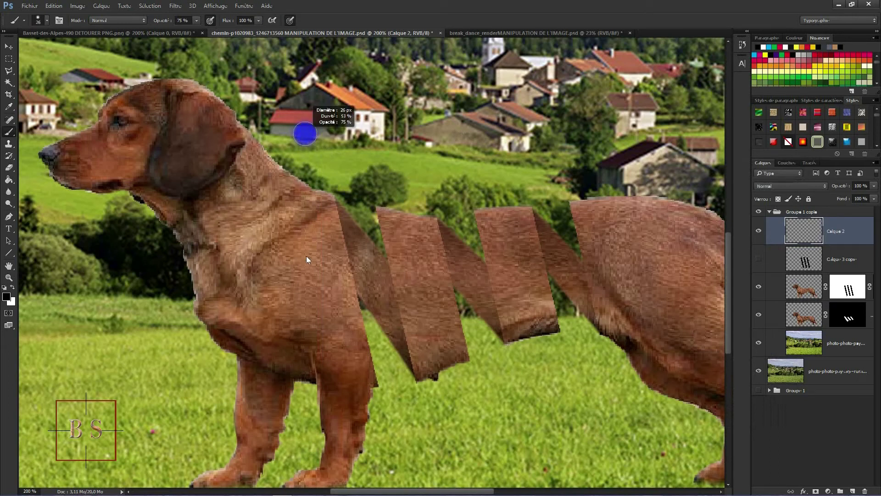
{"action": "left_click_drag", "start_coordinate": [301, 191], "coordinate": [320, 176]}
{"action": "left_click", "coordinate": [288, 128]}
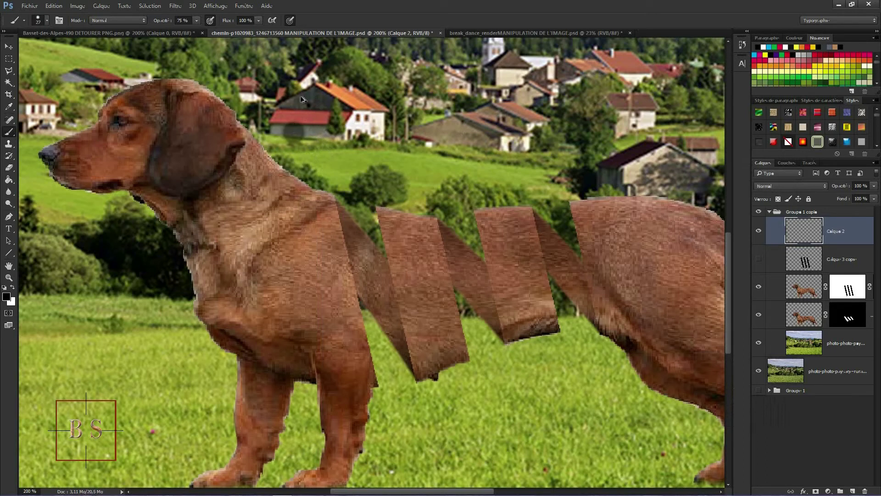
{"action": "key", "text": "ctrl+z"}
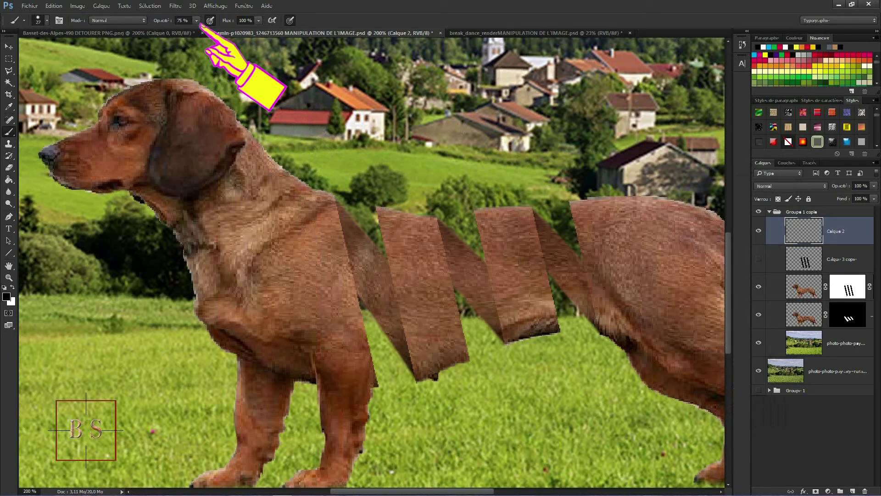
- Raise the brush opacity to 100% and place a starting dab near the red-roofed house
{"action": "left_click", "coordinate": [196, 22]}
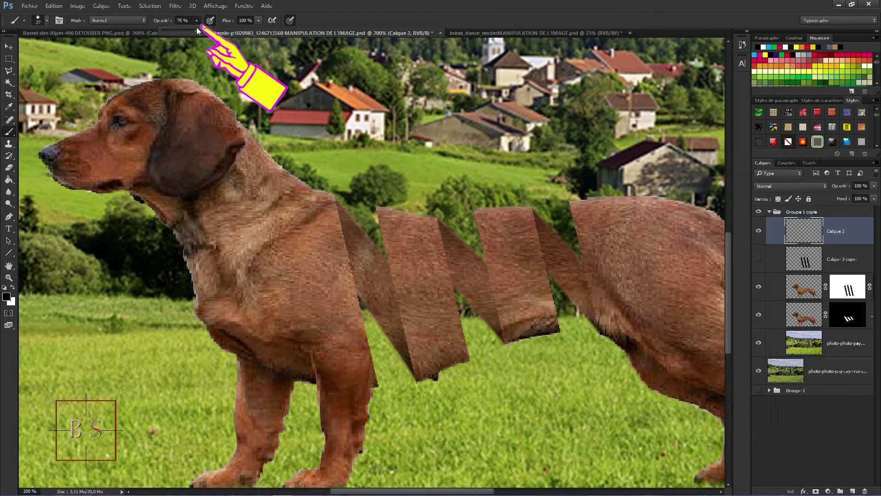
{"action": "left_click_drag", "start_coordinate": [198, 30], "coordinate": [211, 31]}
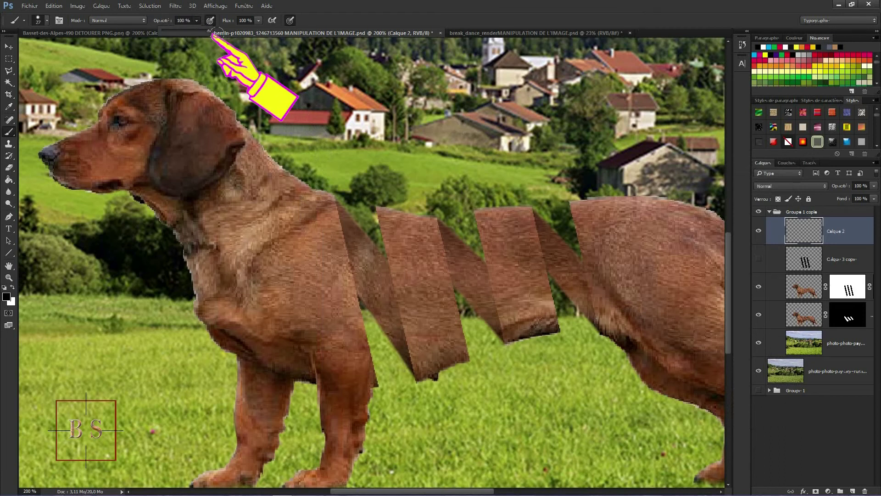
{"action": "left_click", "coordinate": [303, 137]}
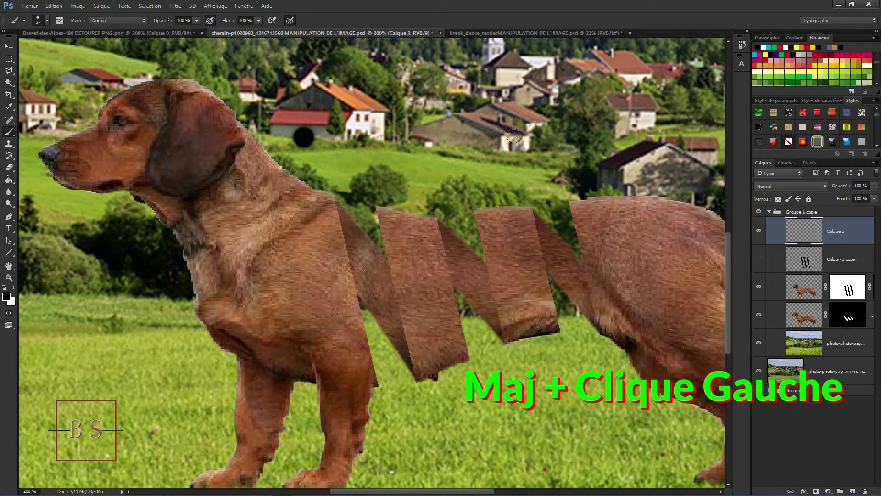
- Demonstrate Shift-click straight lines from the dab, then remove them for a finer size-3 brush
{"action": "left_click", "coordinate": [514, 137], "text": "shift"}
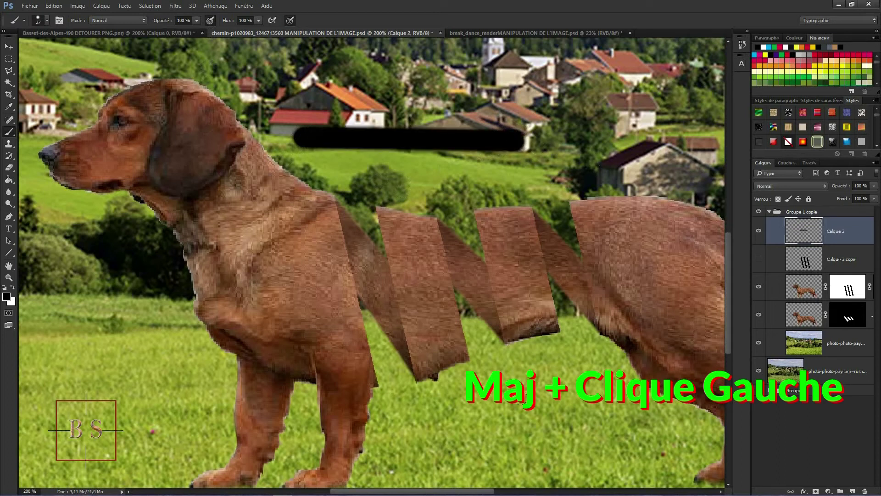
{"action": "left_click", "coordinate": [525, 396], "text": "shift"}
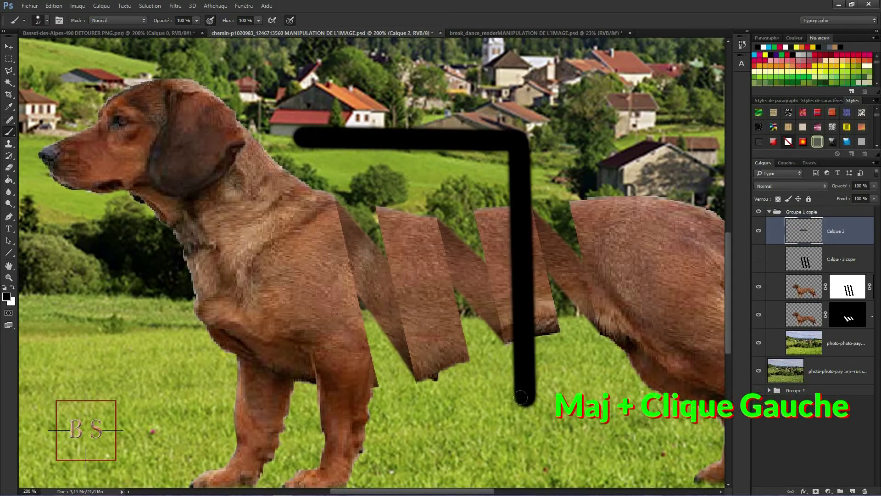
{"action": "left_click", "coordinate": [109, 366], "text": "shift"}
{"action": "left_click", "coordinate": [309, 234], "text": "shift"}
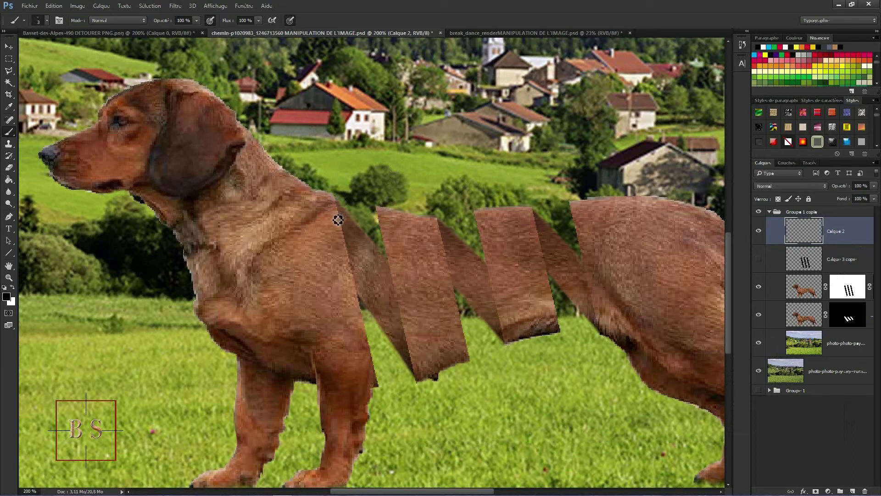
- Draw thin dark lines along the strip edges and diagonal fold edges of the ribbon
{"action": "left_click", "coordinate": [385, 391], "text": "shift"}
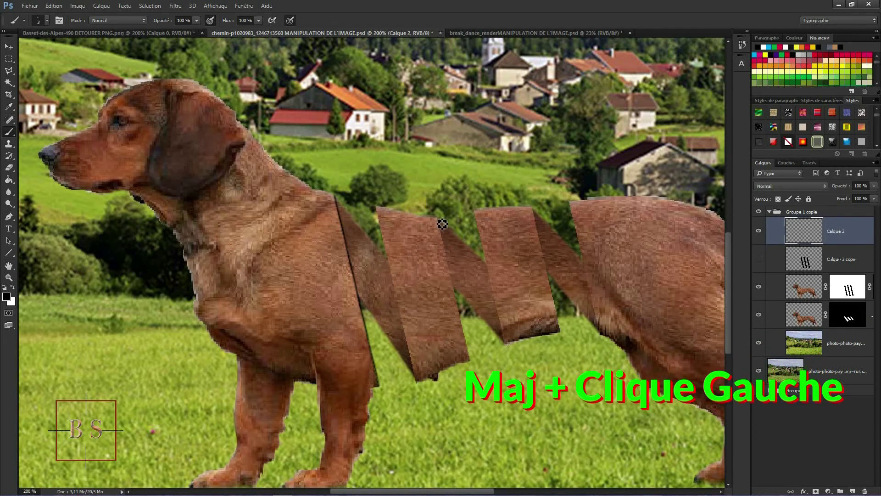
{"action": "left_click", "coordinate": [442, 224], "text": "shift"}
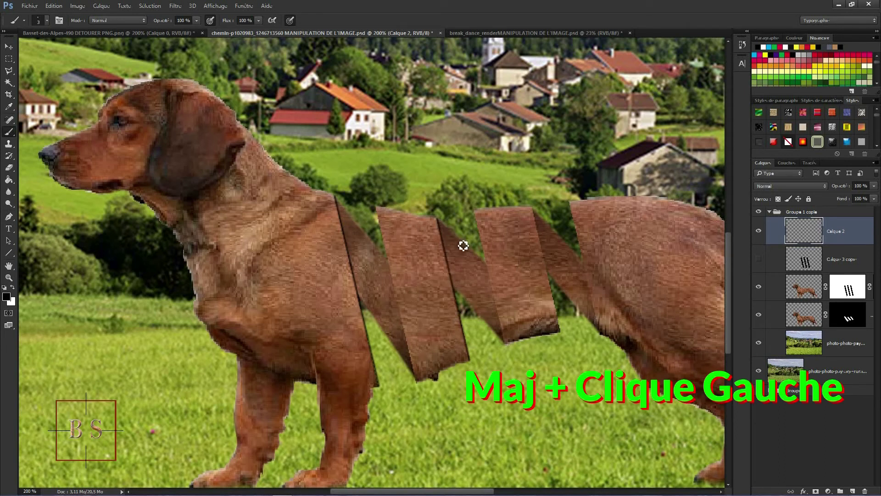
{"action": "left_click", "coordinate": [486, 263], "text": "shift"}
{"action": "left_click", "coordinate": [392, 263], "text": "shift"}
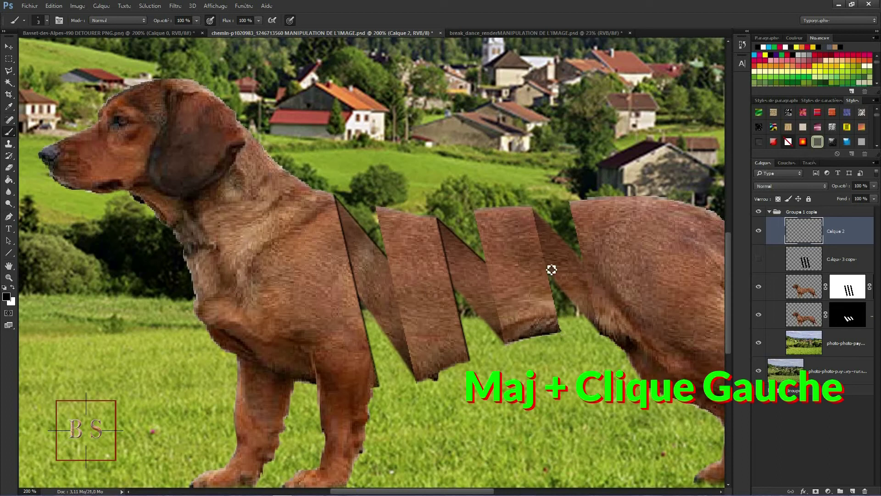
{"action": "left_click", "coordinate": [534, 210], "text": "shift"}
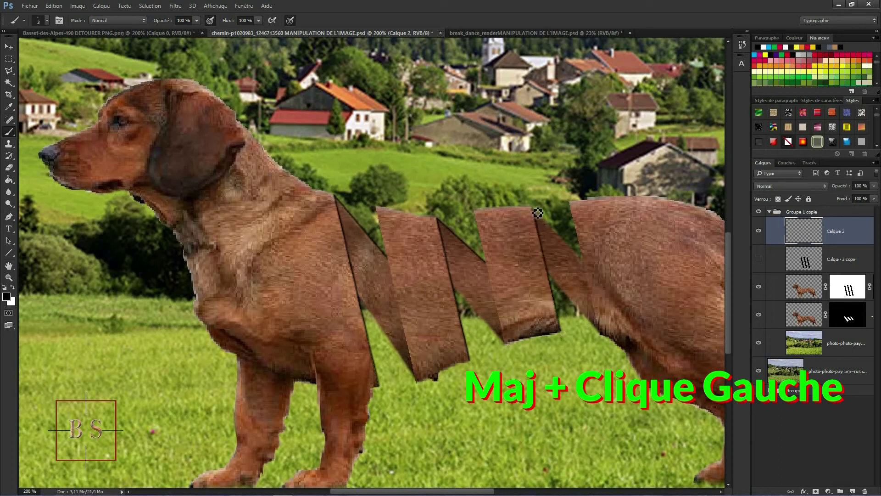
{"action": "left_click", "coordinate": [586, 264], "text": "shift"}
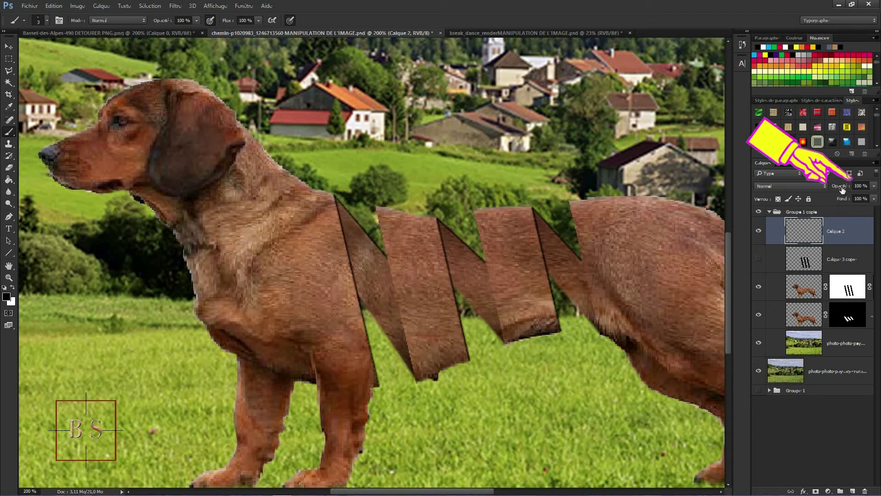
- Lower Calque 2's opacity to 81% and fit the whole landscape on screen
{"action": "left_click_drag", "start_coordinate": [842, 189], "coordinate": [834, 189]}
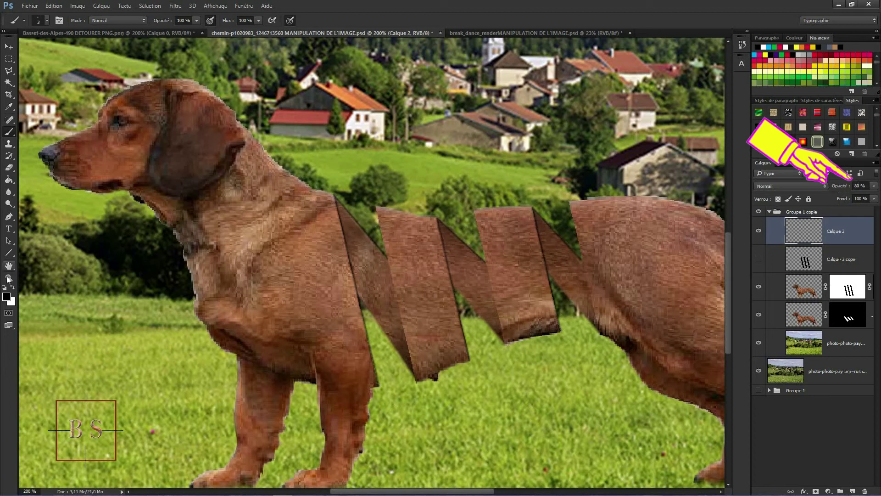
{"action": "left_click", "coordinate": [9, 277]}
{"action": "right_click", "coordinate": [327, 323]}
{"action": "left_click", "coordinate": [339, 324]}
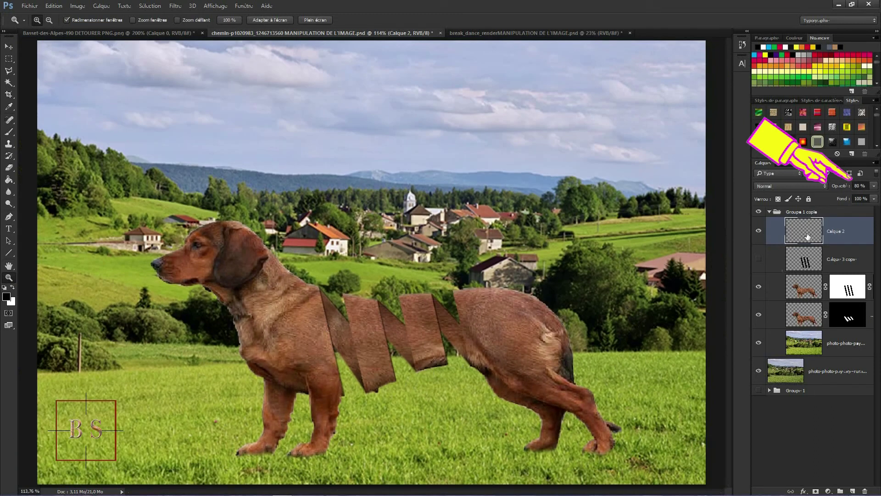
{"action": "left_click_drag", "start_coordinate": [839, 187], "coordinate": [833, 188]}
{"action": "type", "text": "81"}
{"action": "key", "text": "Return"}
{"action": "key", "text": "o"}
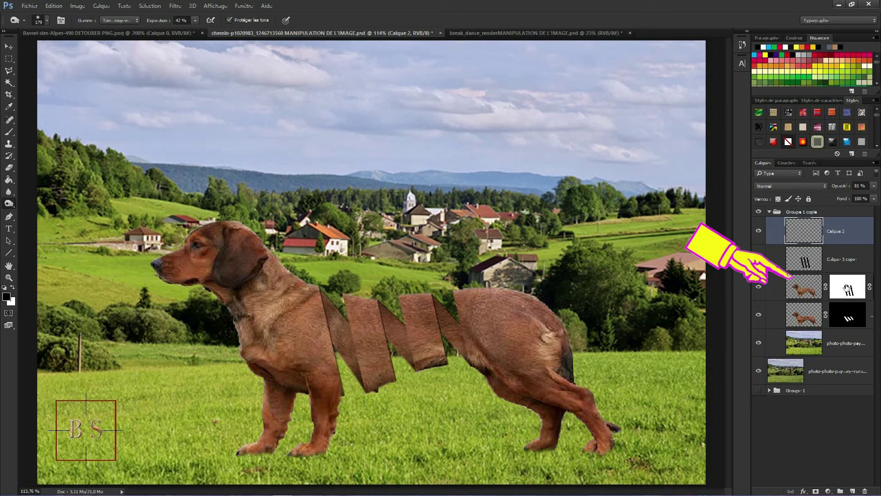
- Load the dog layer's outline as a selection, then burn its chest and shoulder at 40% exposure
{"action": "left_click", "coordinate": [800, 290]}
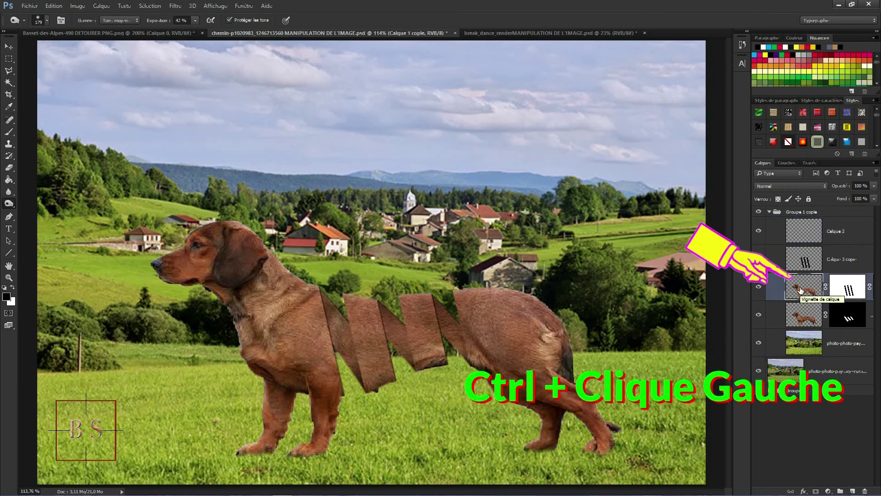
{"action": "left_click", "coordinate": [800, 290], "text": "ctrl"}
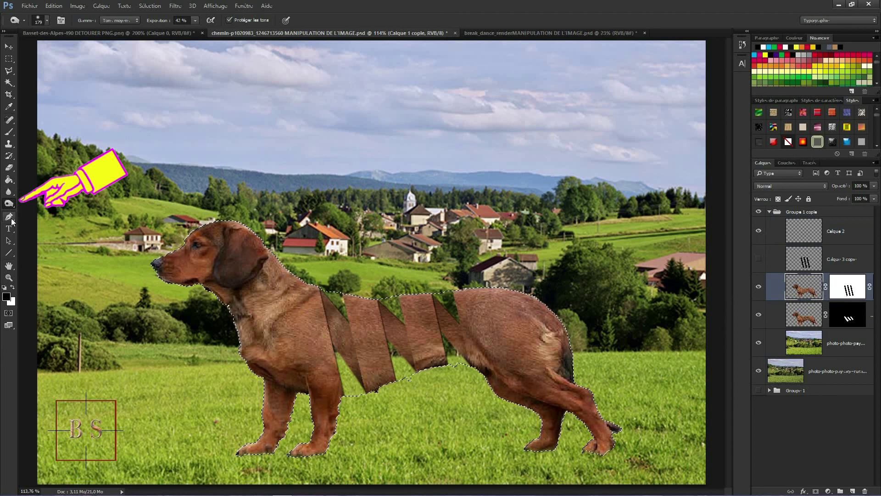
{"action": "right_click", "coordinate": [8, 204]}
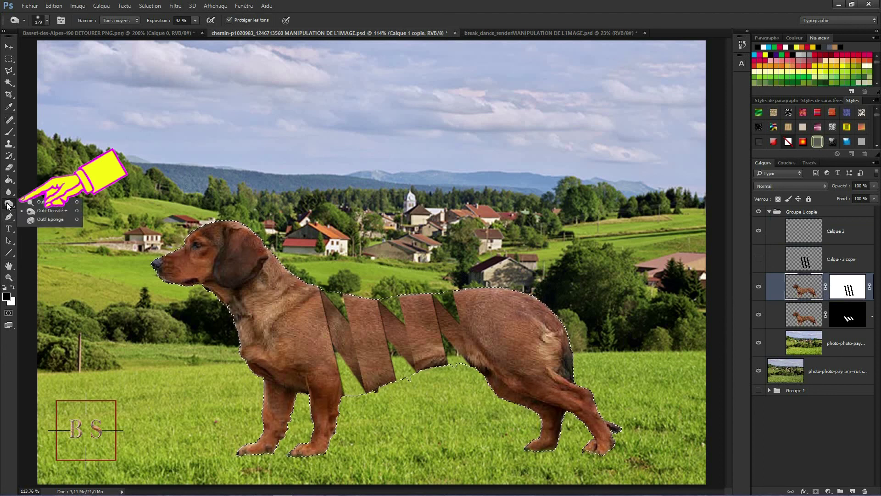
{"action": "left_click", "coordinate": [43, 212]}
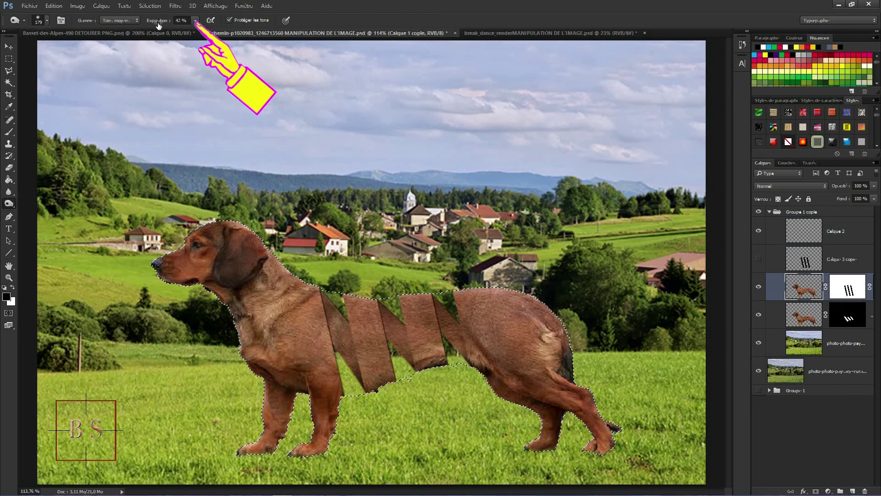
{"action": "left_click", "coordinate": [195, 20]}
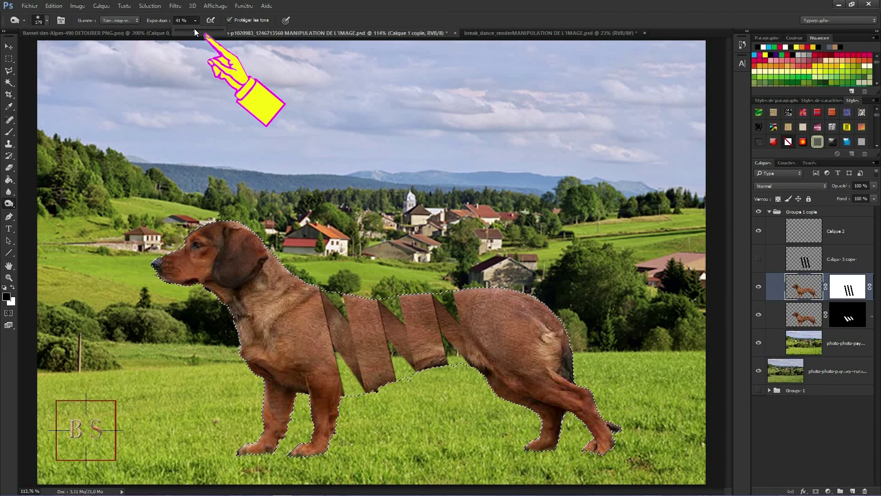
{"action": "left_click", "coordinate": [352, 19]}
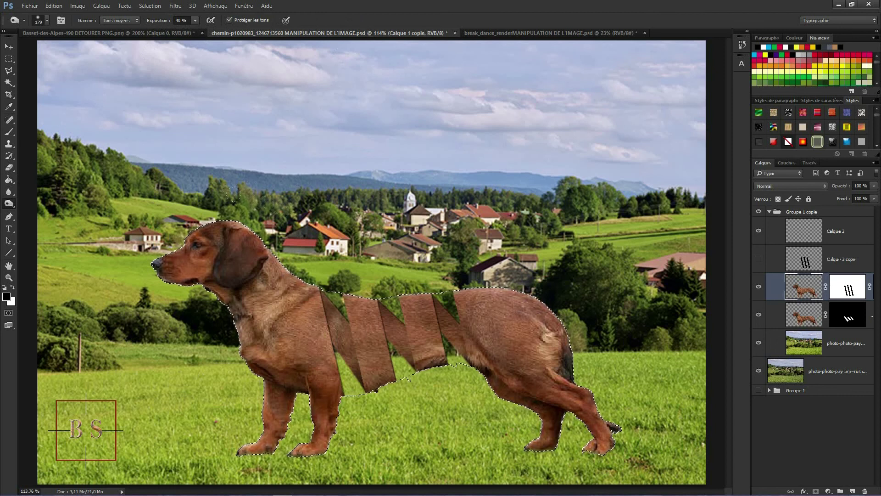
{"action": "left_click_drag", "start_coordinate": [268, 264], "coordinate": [303, 291]}
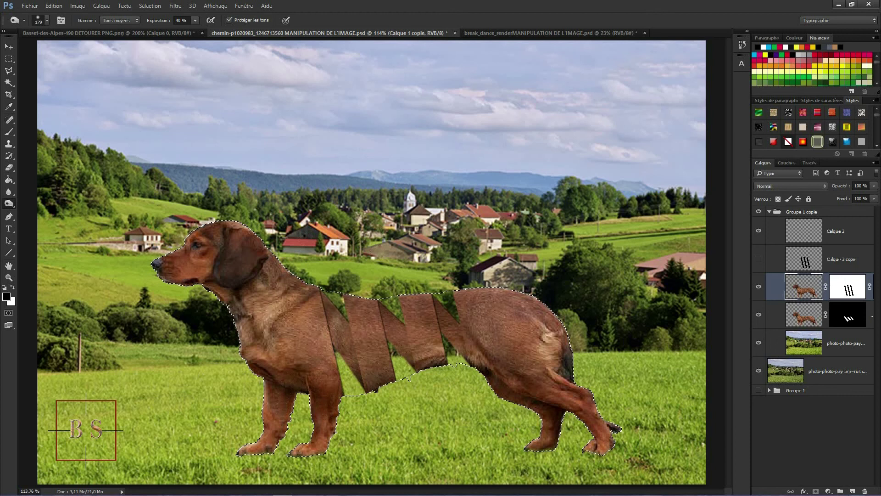
- Switch to the Dodge tool and shrink the brush to about 76 px
{"action": "right_click", "coordinate": [8, 205]}
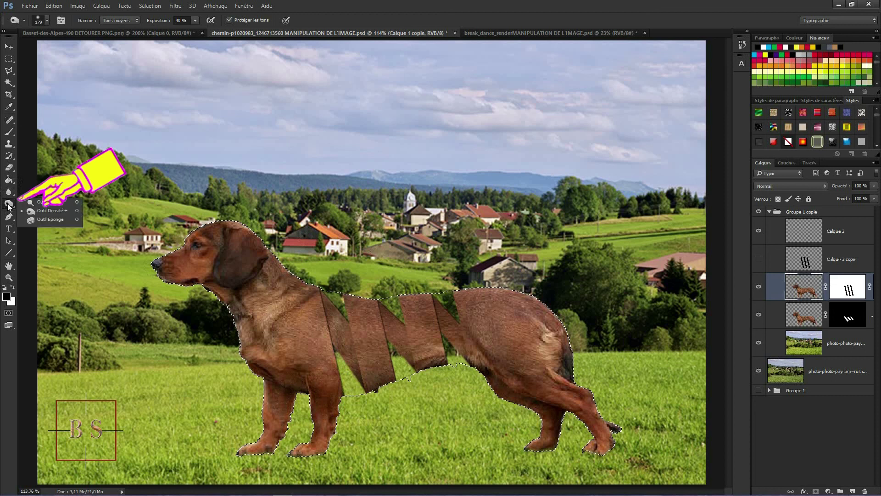
{"action": "left_click", "coordinate": [44, 201]}
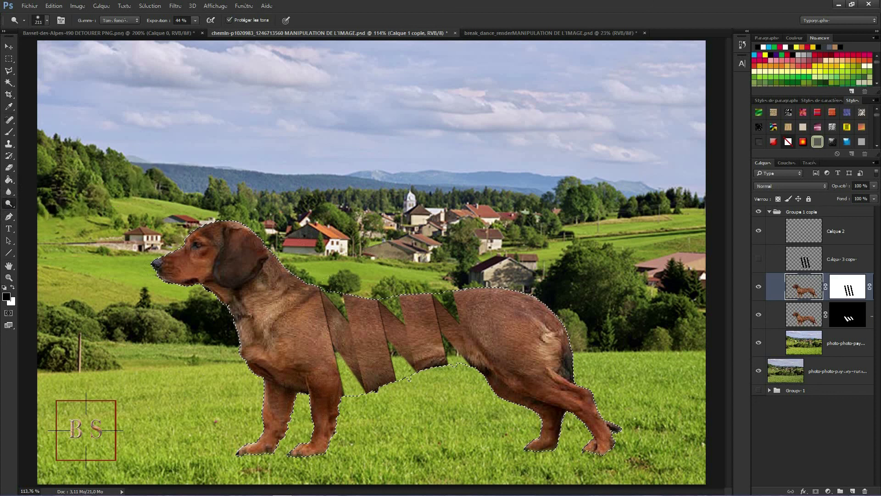
{"action": "left_click_drag", "start_coordinate": [386, 329], "coordinate": [330, 324]}
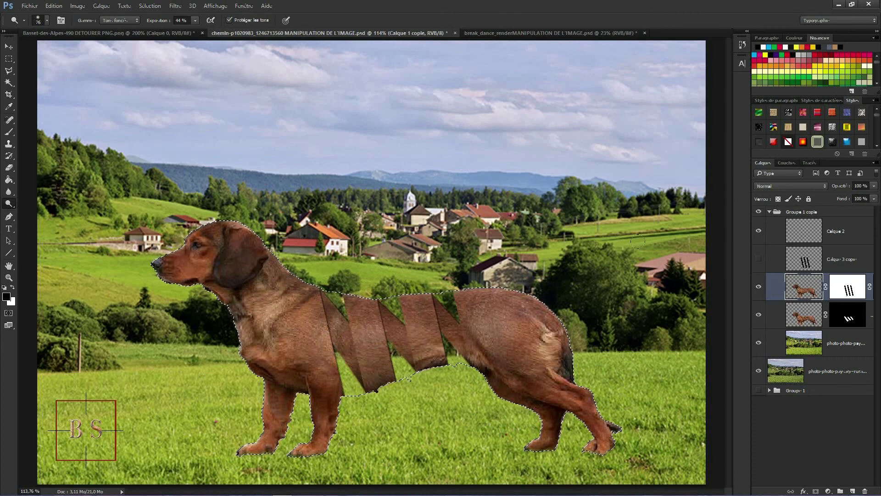
- Make the fold-line layer Calque 2 active and clear the dog outline selection
{"action": "left_click", "coordinate": [854, 229]}
{"action": "key", "text": "ctrl+d"}
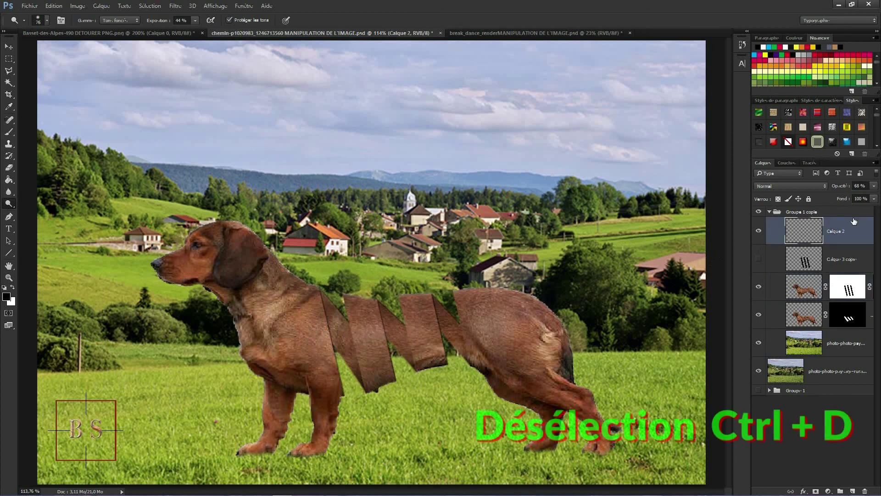